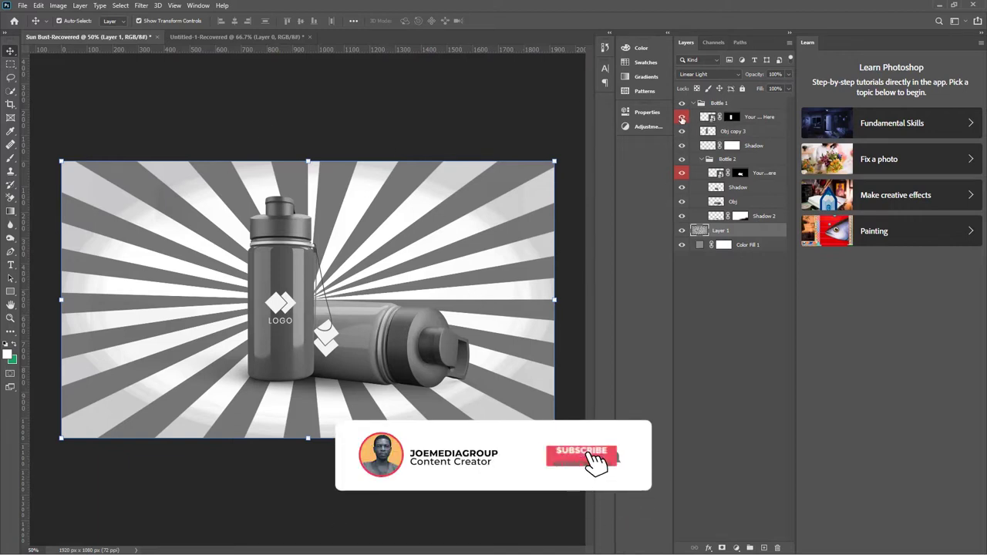
# Step: Hide and re-show the Bottle 1 group to view the sunburst, then deselect Layer 1
pyautogui.click(681, 103)
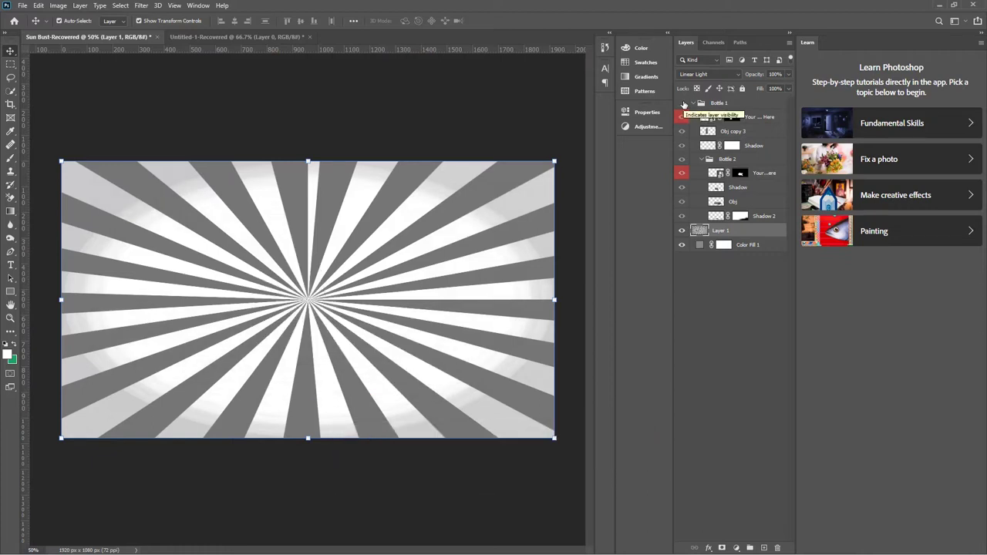
pyautogui.click(681, 103)
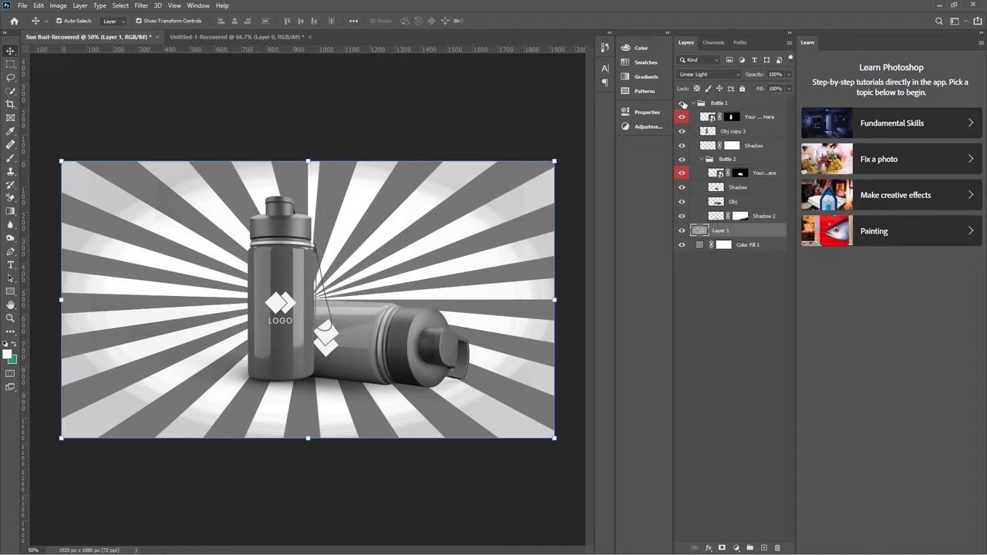
pyautogui.click(425, 488)
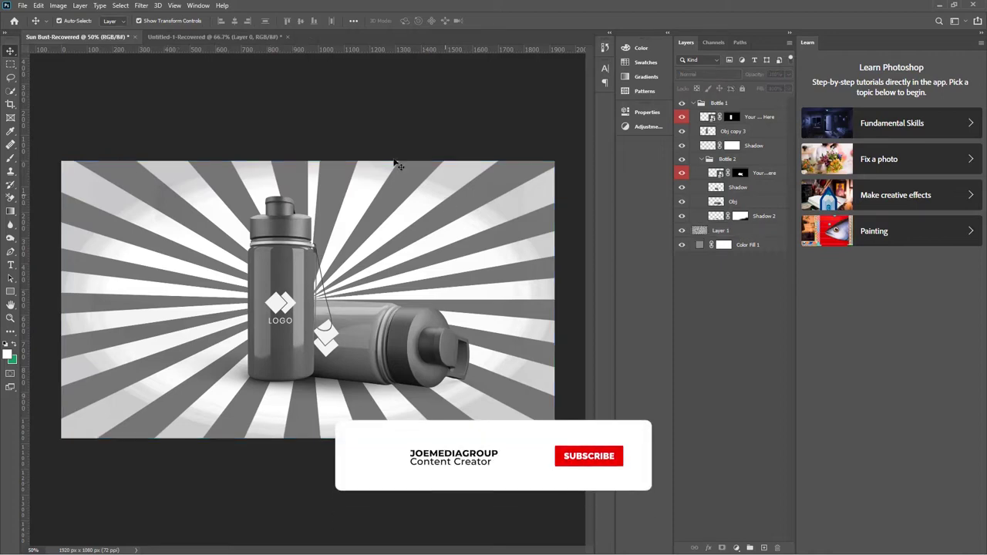
# Step: Set up a new 1920-wide document named 'Sun Burst effects' with a transparent background
pyautogui.click(23, 6)
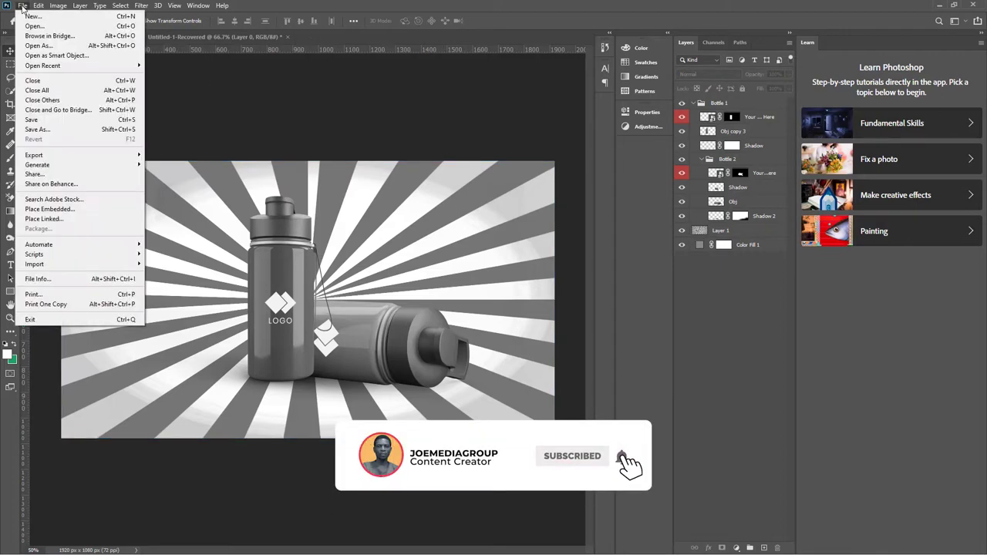
pyautogui.click(31, 17)
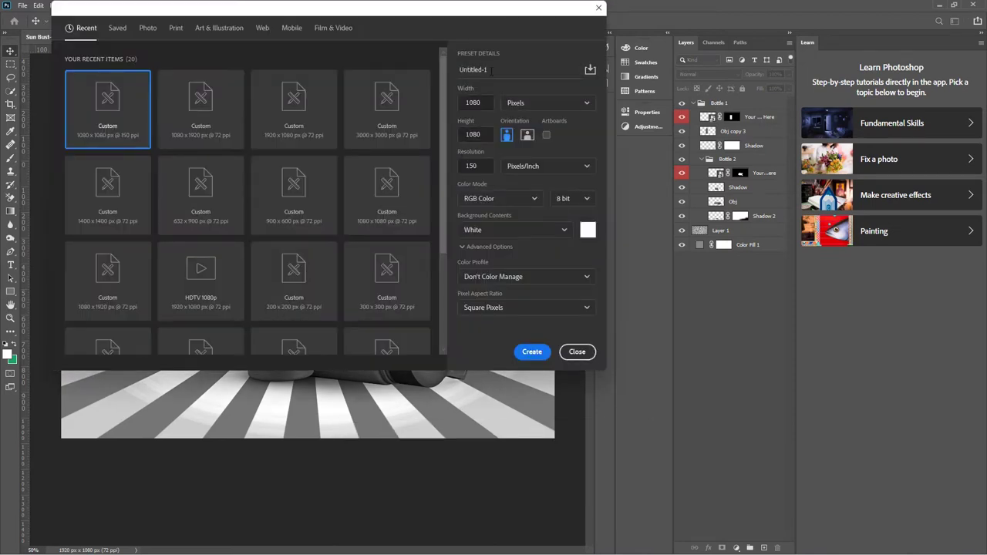
pyautogui.click(492, 70)
pyautogui.doubleClick(491, 70)
pyautogui.write('s')
pyautogui.write('S')
pyautogui.write('un Burs')
pyautogui.write('t')
pyautogui.write(' effe')
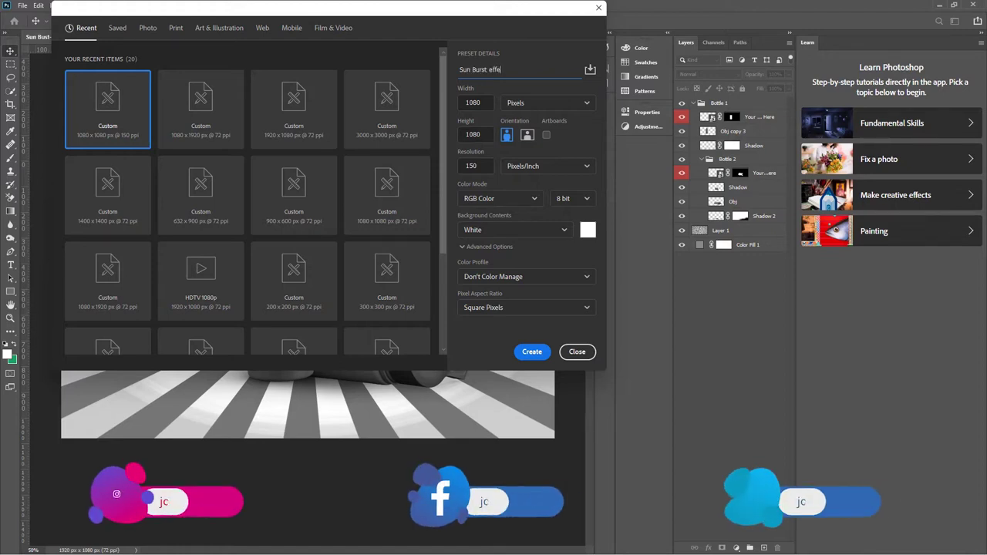
pyautogui.write('cts')
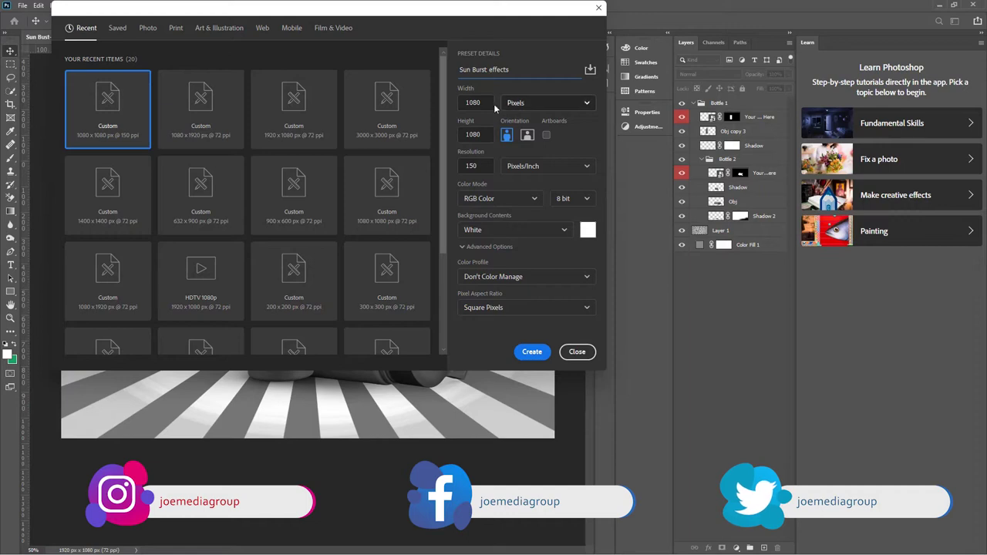
pyautogui.press('Tab')
pyautogui.write('19')
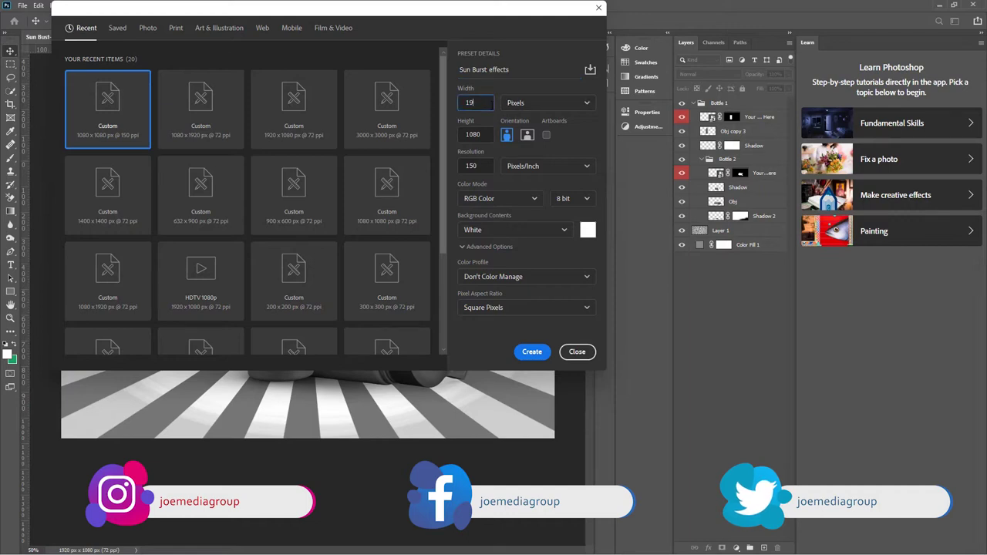
pyautogui.write('20')
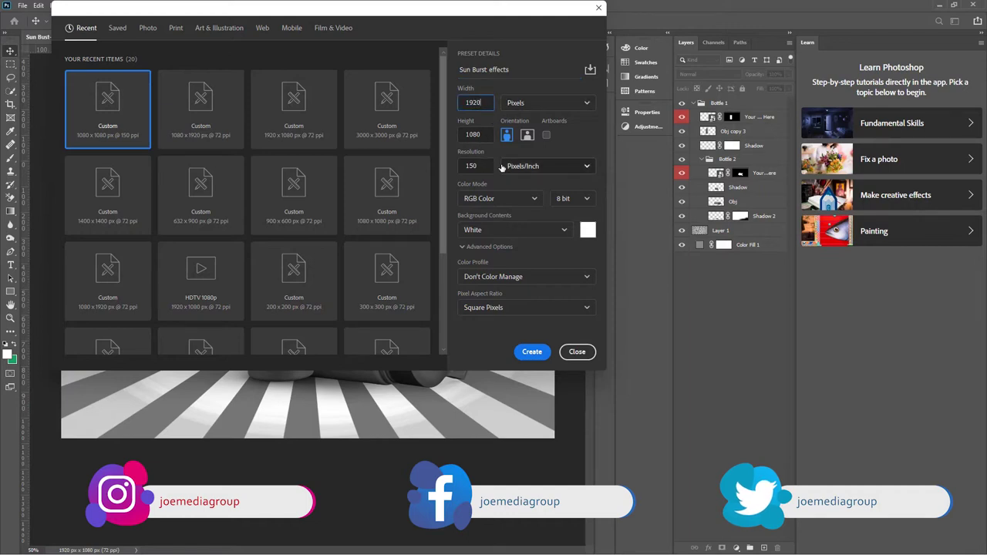
pyautogui.click(562, 231)
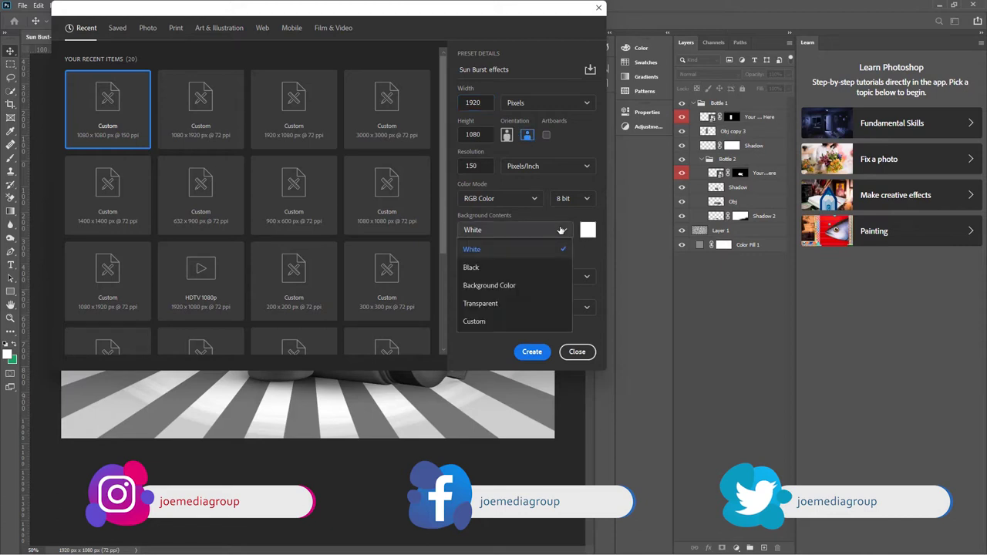
pyautogui.click(494, 304)
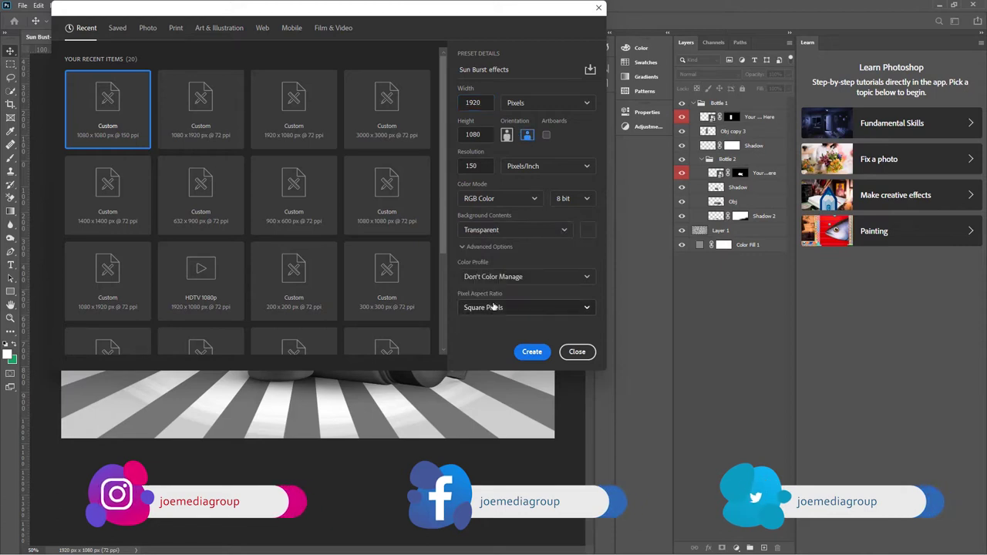
# Step: Create the document and set the foreground colour to light grey d4d4d4
pyautogui.click(532, 352)
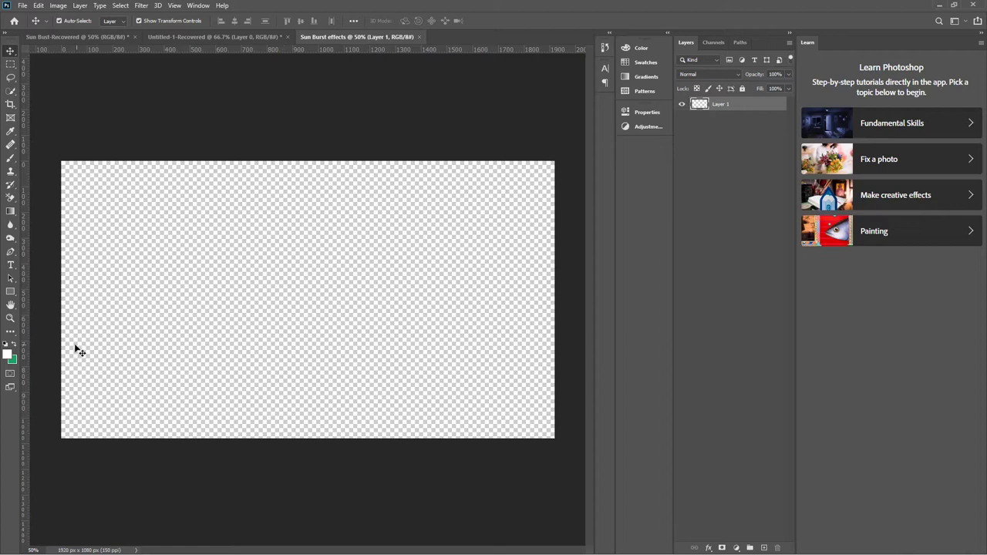
pyautogui.click(9, 356)
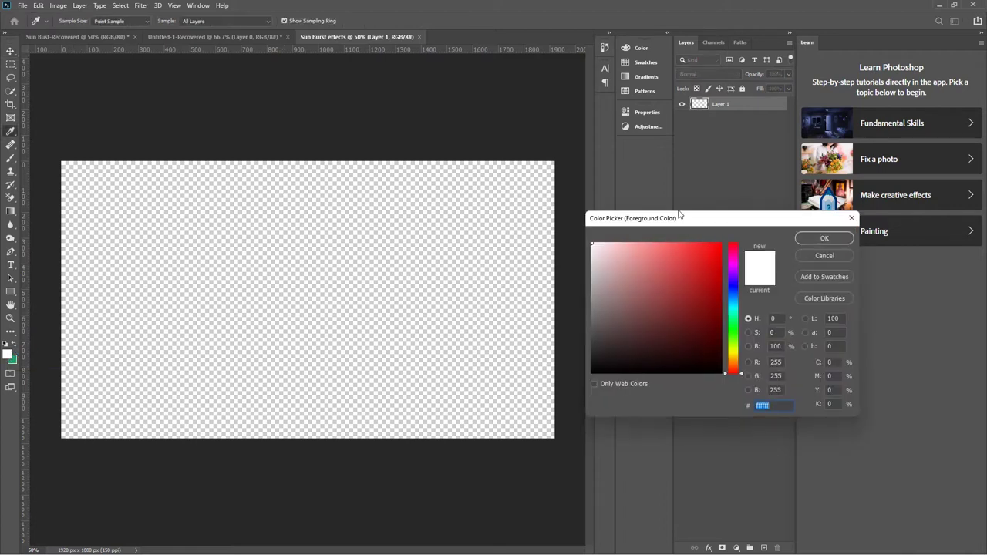
pyautogui.moveTo(680, 215); pyautogui.dragTo(503, 163)
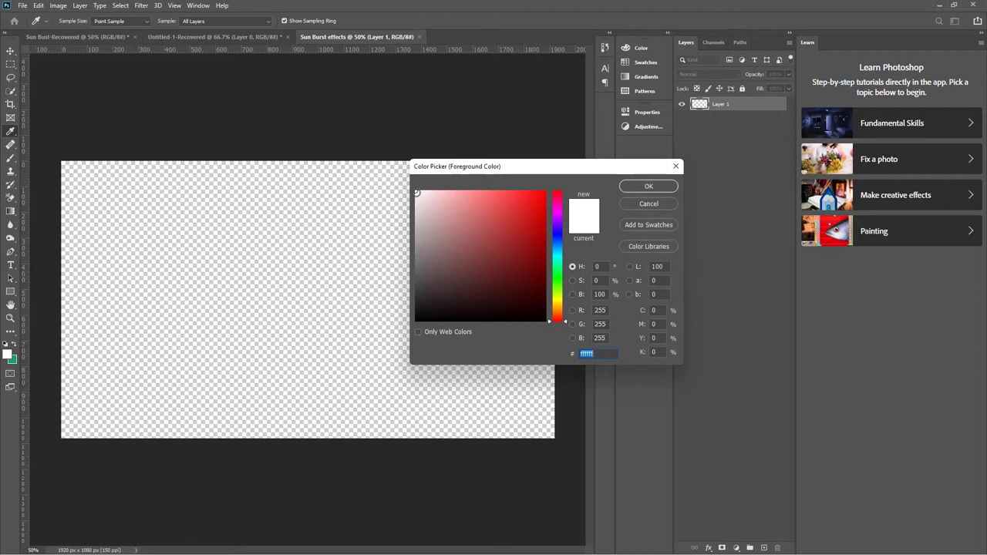
pyautogui.write('d3d3d3')
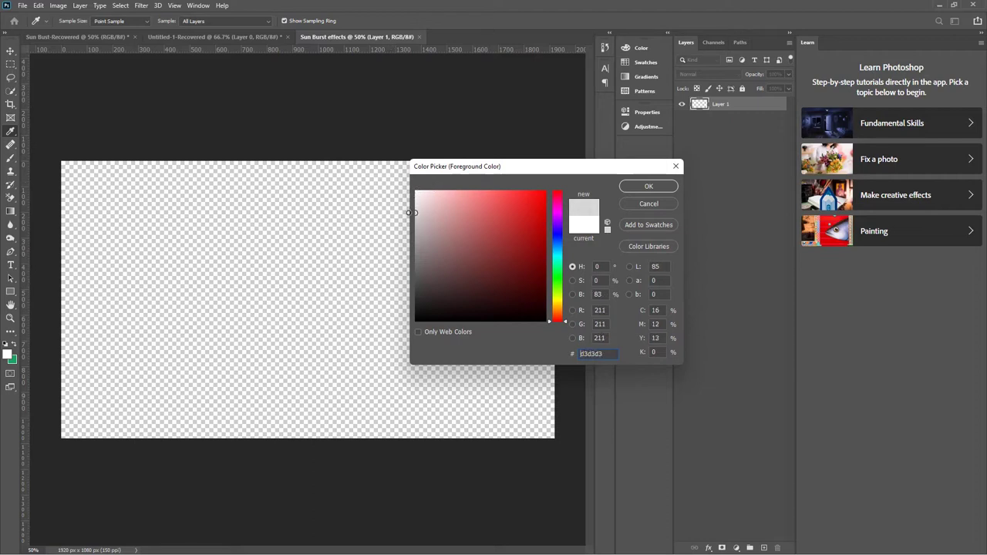
pyautogui.moveTo(409, 213); pyautogui.dragTo(404, 212)
pyautogui.click(630, 191)
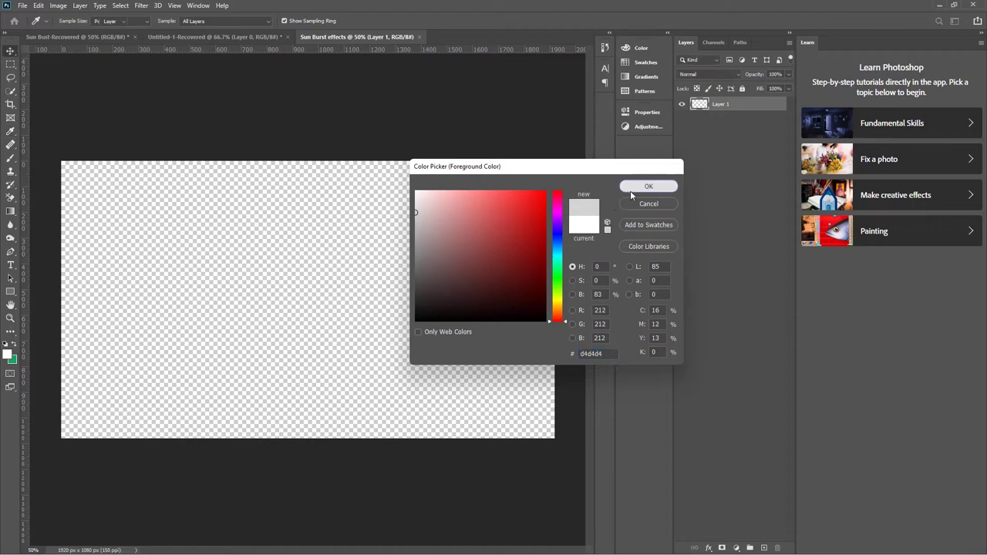
# Step: Set the background colour to mid grey 8b8b8b, keeping the d4d4d4 foreground
pyautogui.click(12, 360)
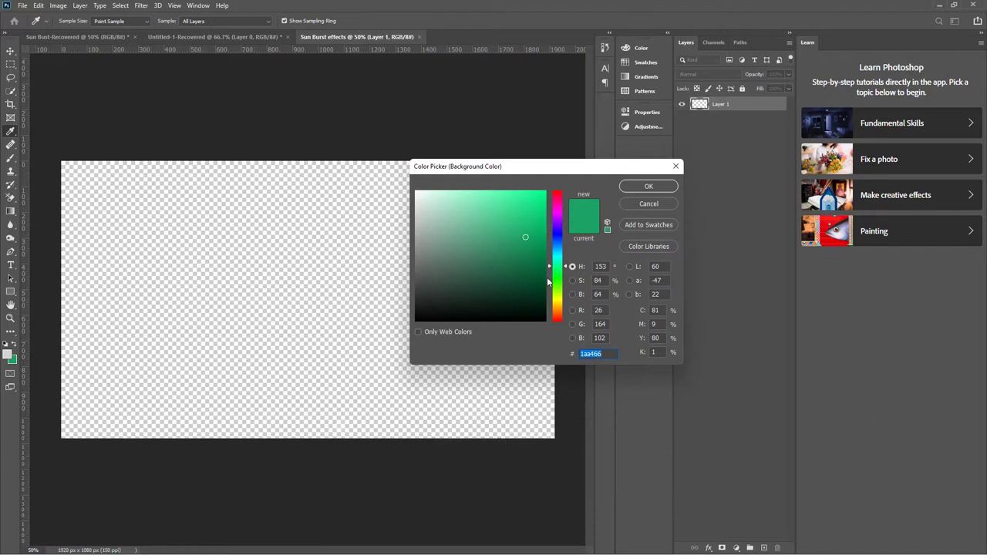
pyautogui.write('a41a1a')
pyautogui.moveTo(525, 237)
pyautogui.mouseDown()
pyautogui.moveTo(401, 236)
pyautogui.moveTo(396, 250)
pyautogui.mouseUp()
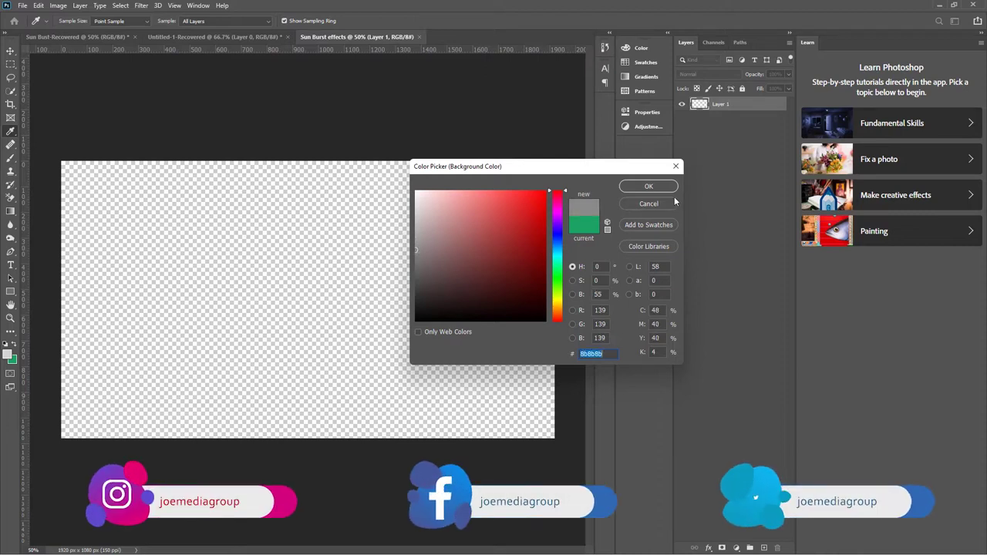
pyautogui.click(649, 186)
pyautogui.press('v')
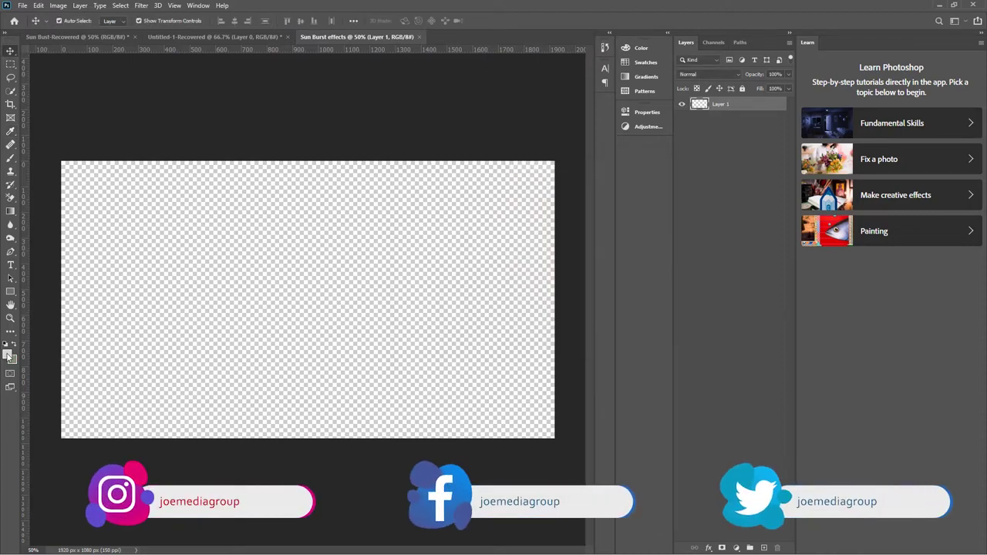
pyautogui.click(8, 353)
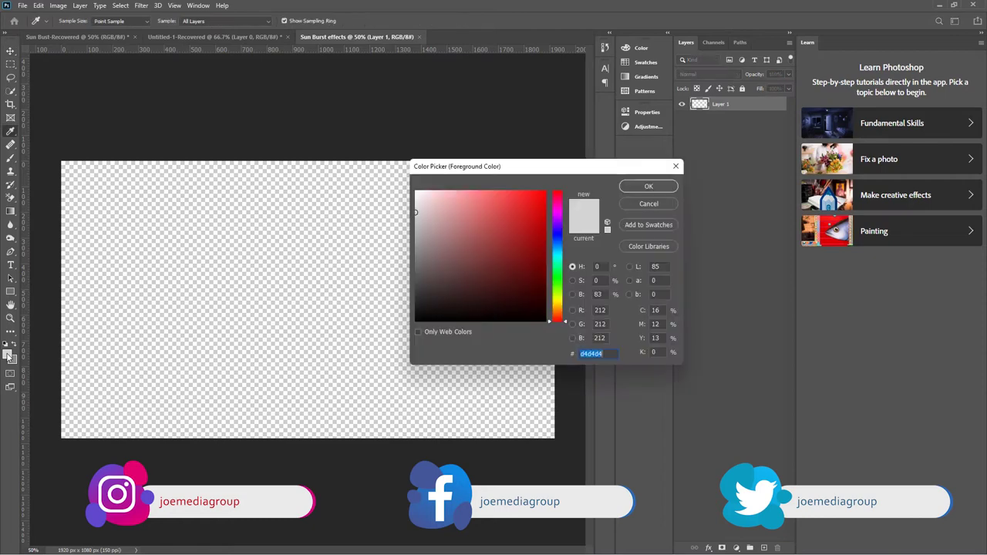
pyautogui.click(649, 186)
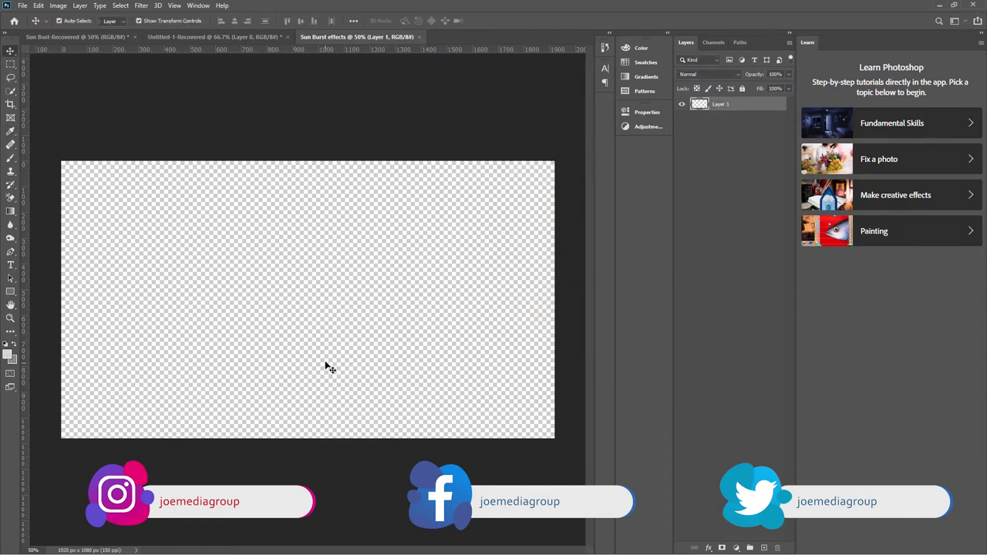
# Step: Fill Layer 1 with a vertical light-to-mid grey gradient
pyautogui.click(10, 212)
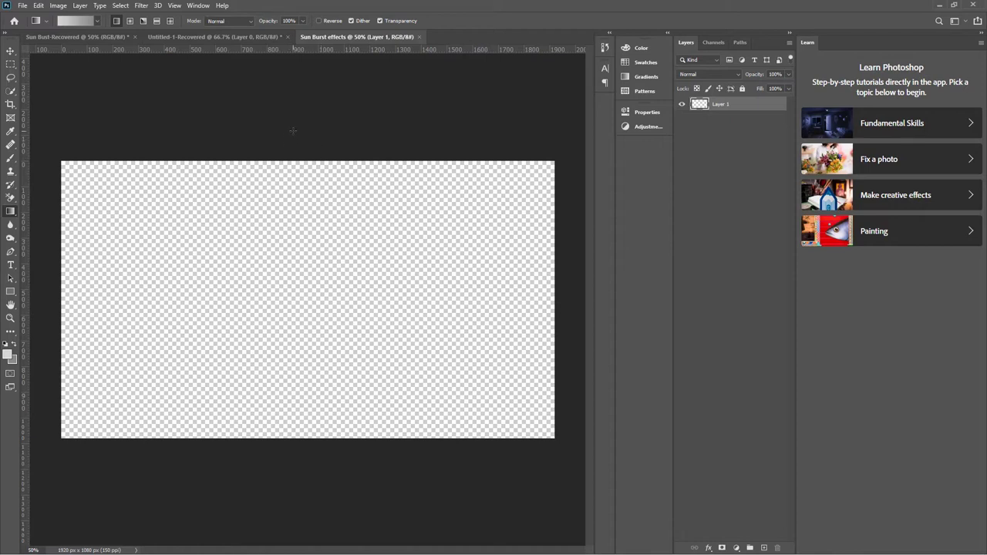
pyautogui.moveTo(293, 131); pyautogui.dragTo(282, 478)
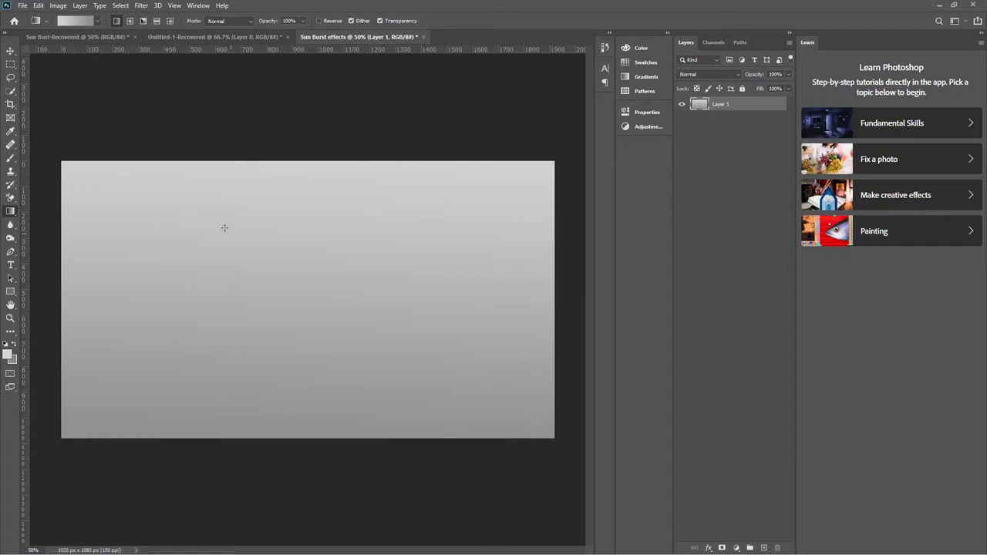
pyautogui.click(141, 6)
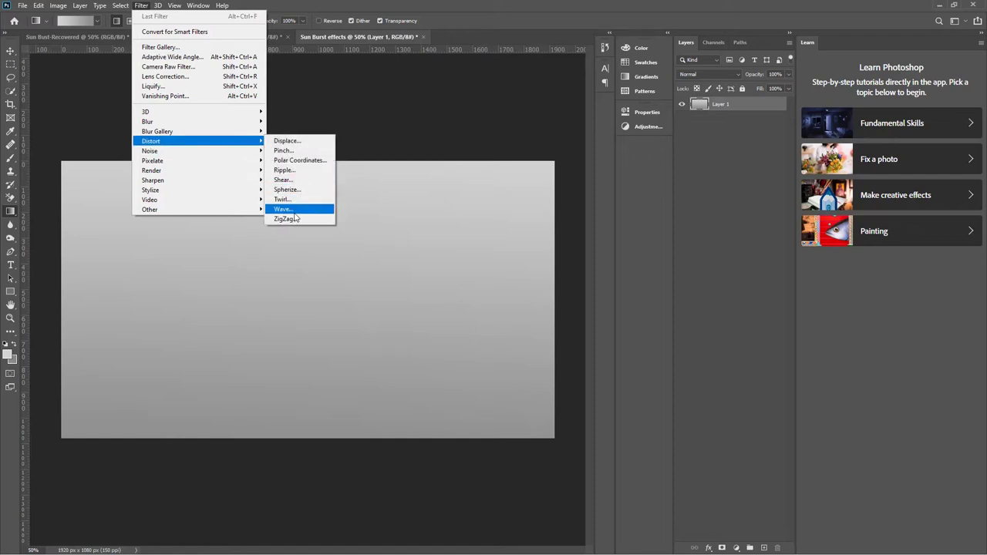
# Step: Apply a Square Wave filter: 1 generator, wavelength 93–94, amplitude 1–999
pyautogui.click(294, 211)
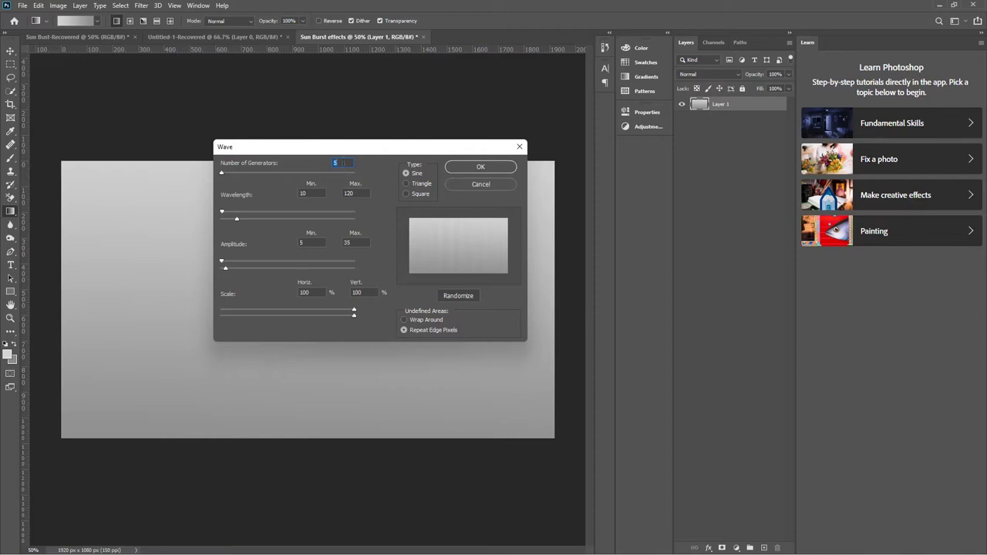
pyautogui.write('1')
pyautogui.doubleClick(312, 194)
pyautogui.write('93')
pyautogui.doubleClick(359, 193)
pyautogui.write('9')
pyautogui.write('1')
pyautogui.doubleClick(359, 243)
pyautogui.write('9')
pyautogui.write('99')
pyautogui.doubleClick(314, 292)
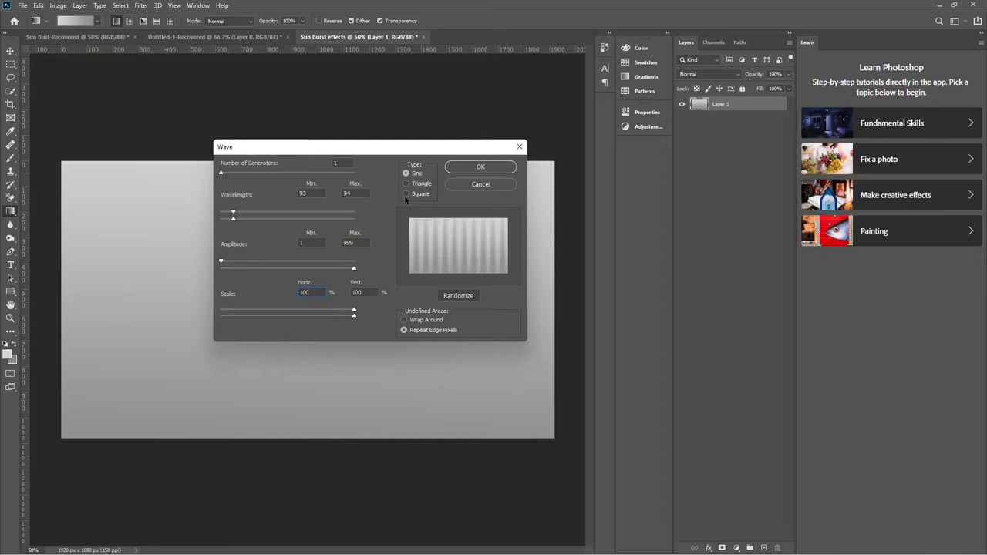
pyautogui.click(406, 194)
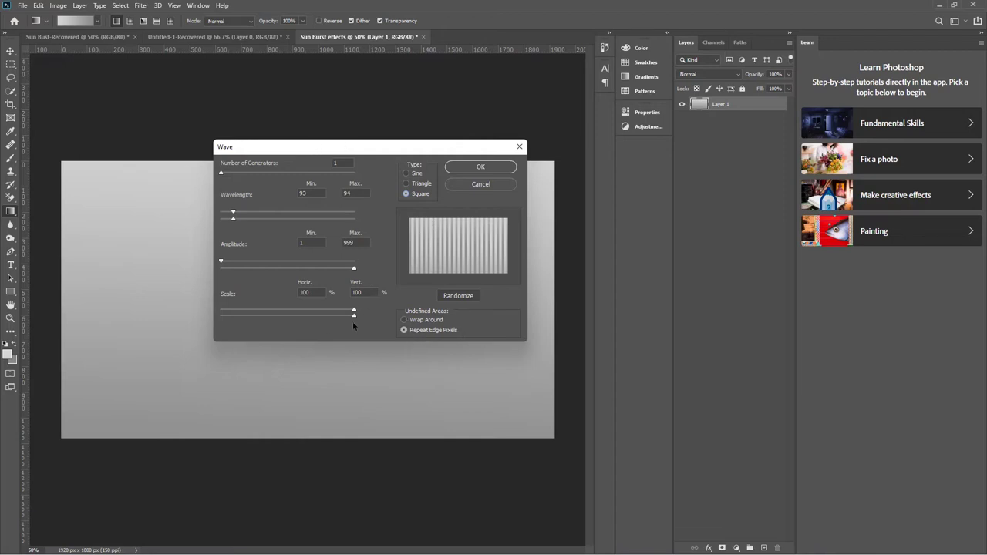
pyautogui.click(471, 166)
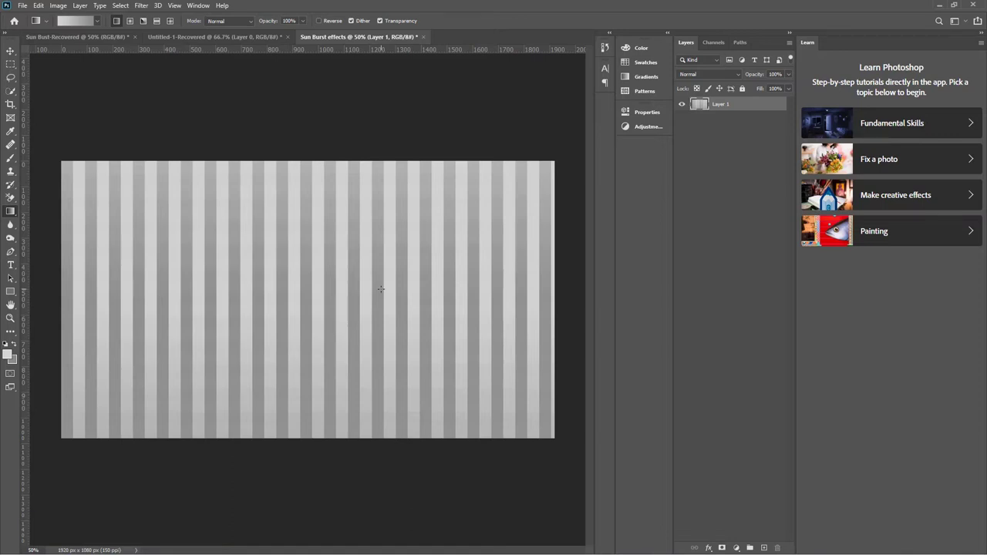
# Step: Apply Polar Coordinates, Rectangular to Polar, to bend the stripes into a sunburst
pyautogui.click(141, 5)
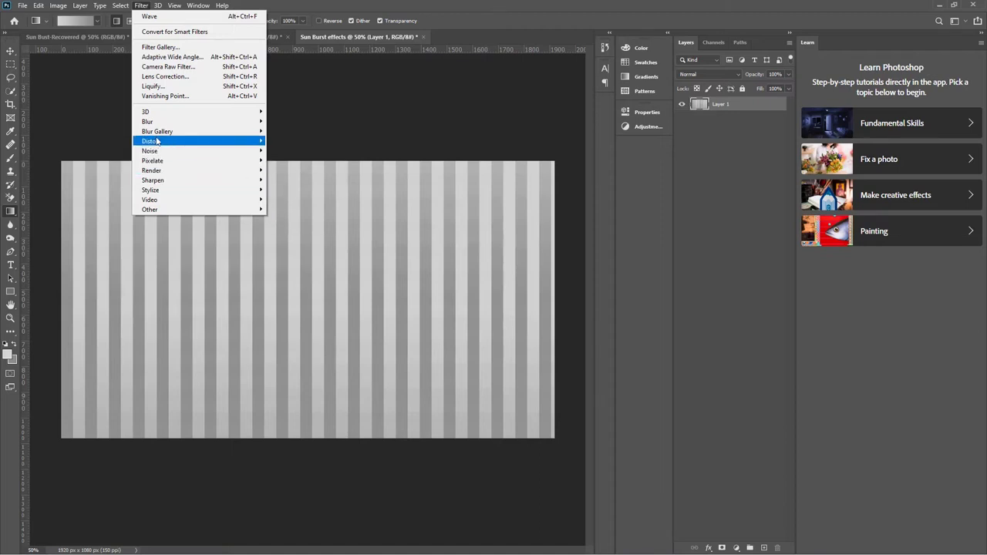
pyautogui.moveTo(151, 141)
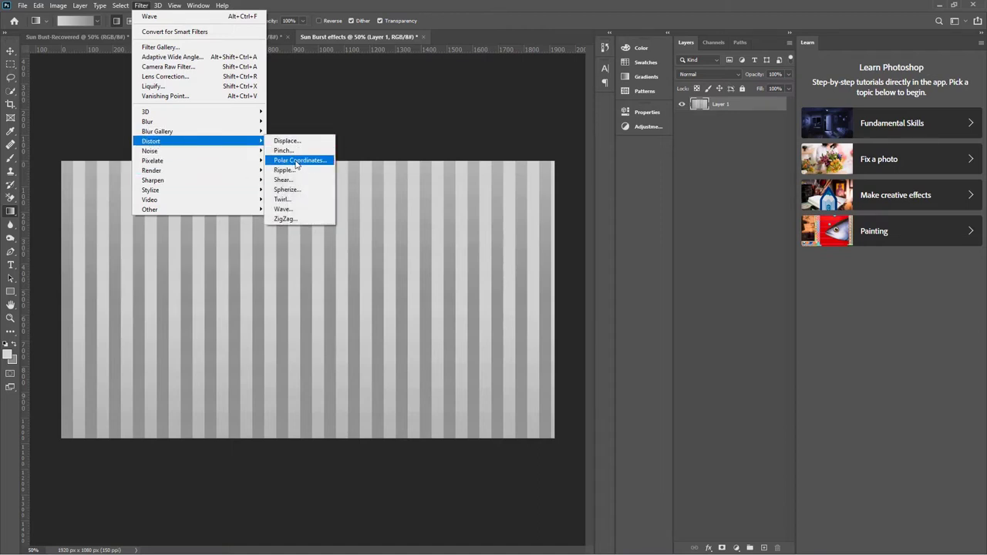
pyautogui.click(297, 160)
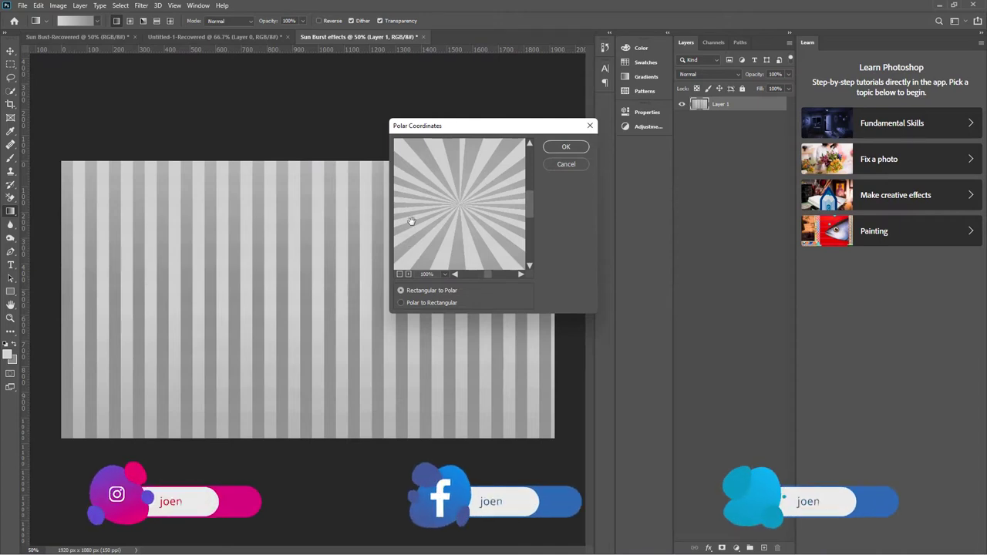
pyautogui.click(402, 304)
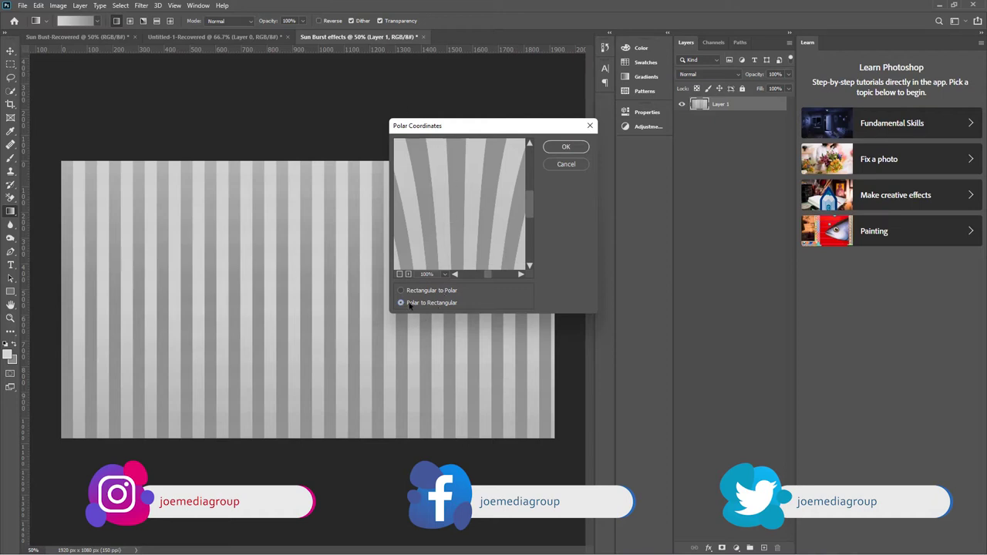
pyautogui.click(401, 291)
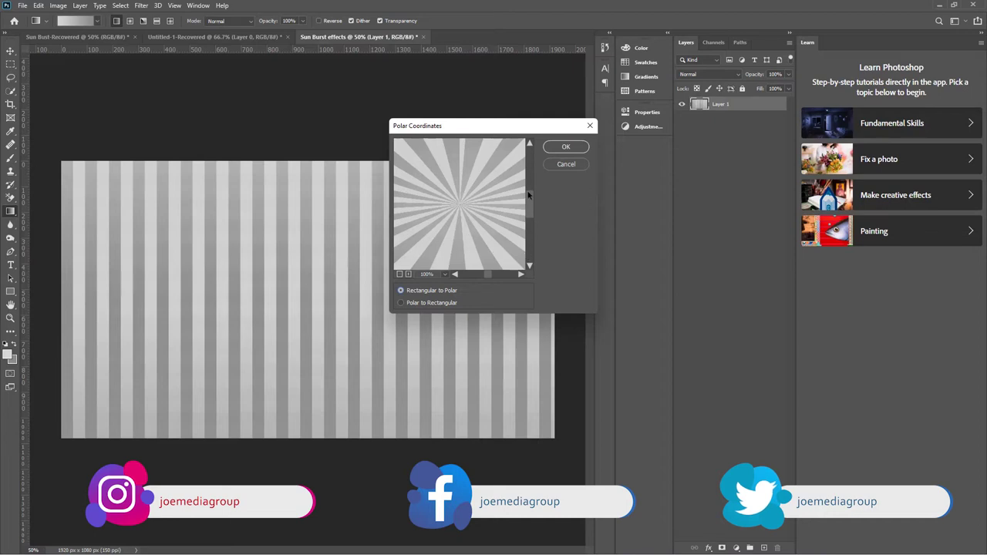
pyautogui.moveTo(530, 204)
pyautogui.mouseDown()
pyautogui.moveTo(529, 151)
pyautogui.moveTo(529, 217)
pyautogui.moveTo(530, 194)
pyautogui.mouseUp()
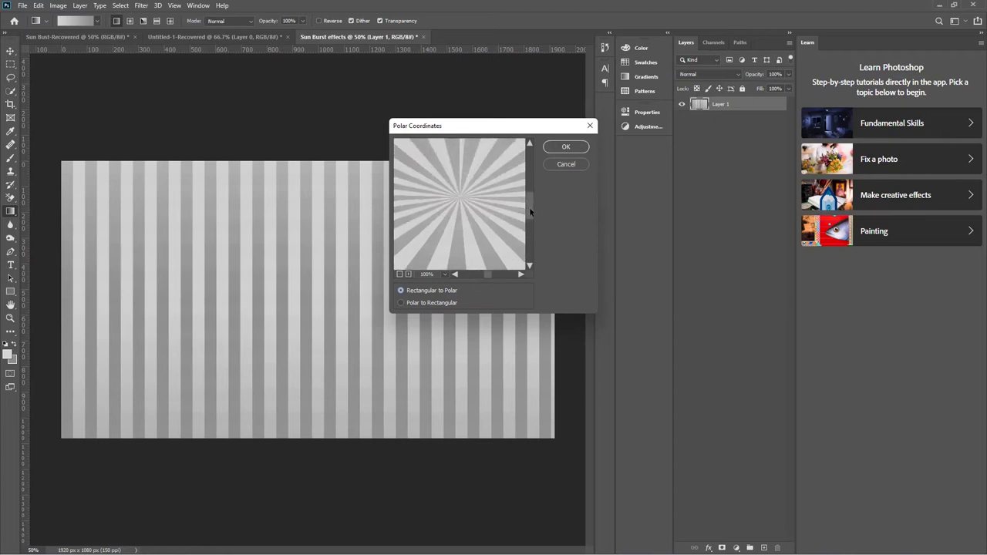
pyautogui.click(571, 146)
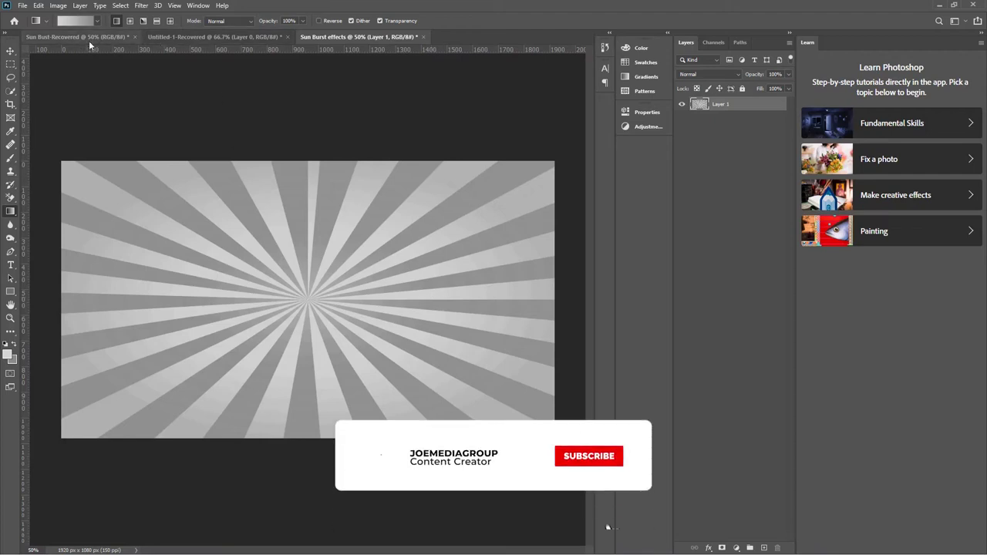
pyautogui.click(91, 42)
# Step: Toggle the logo and Bottle 1 visibility to check them, then collapse Bottle 1
pyautogui.click(10, 51)
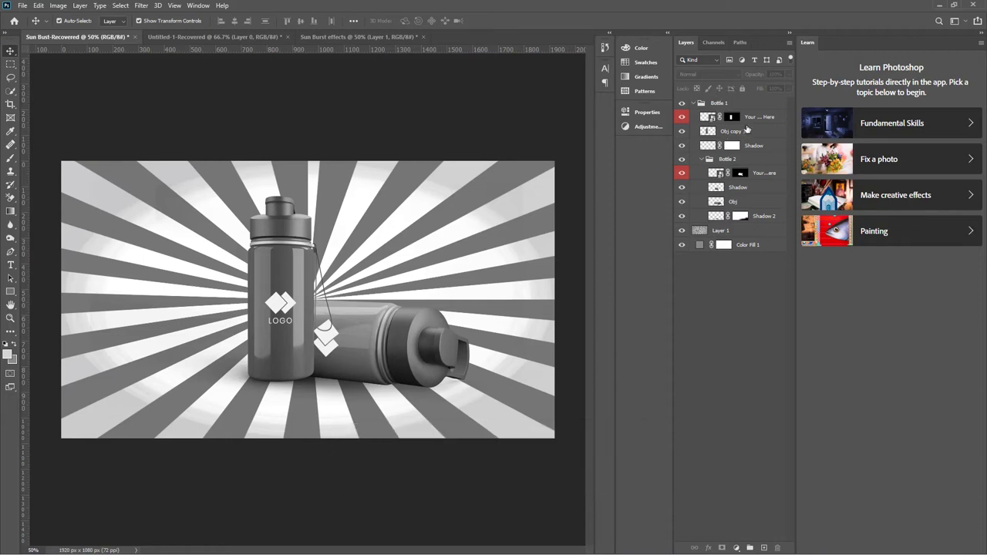
pyautogui.click(751, 120)
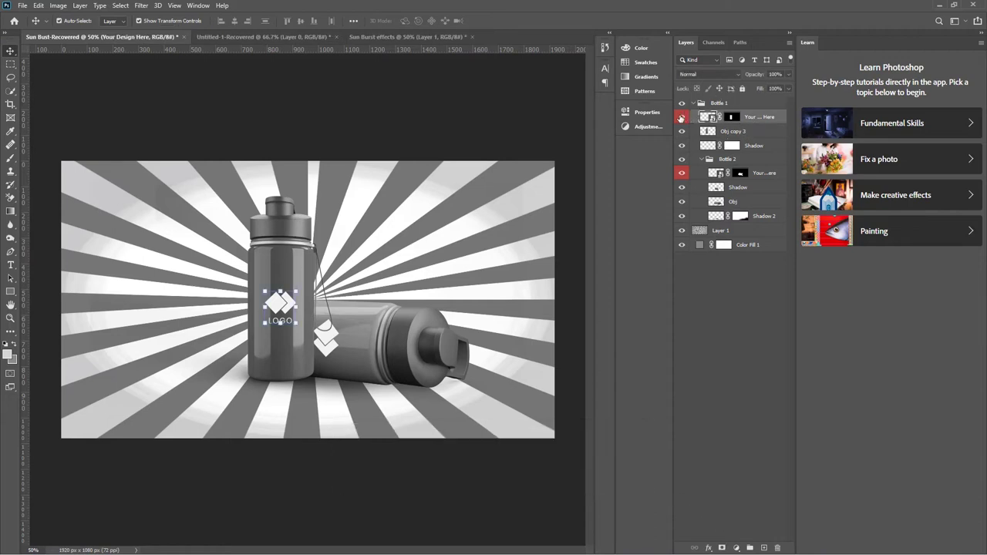
pyautogui.click(681, 116)
pyautogui.click(681, 116)
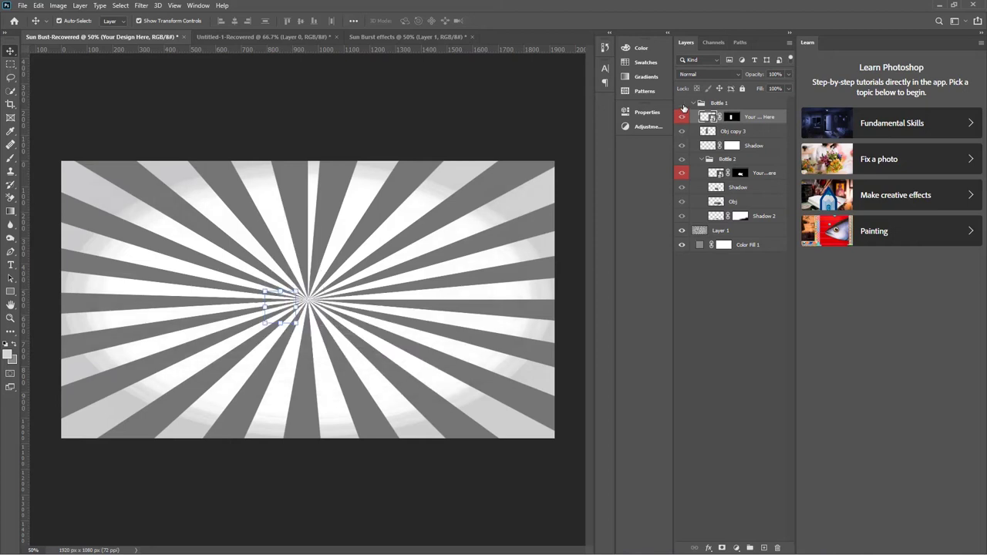
pyautogui.click(682, 103)
pyautogui.click(694, 104)
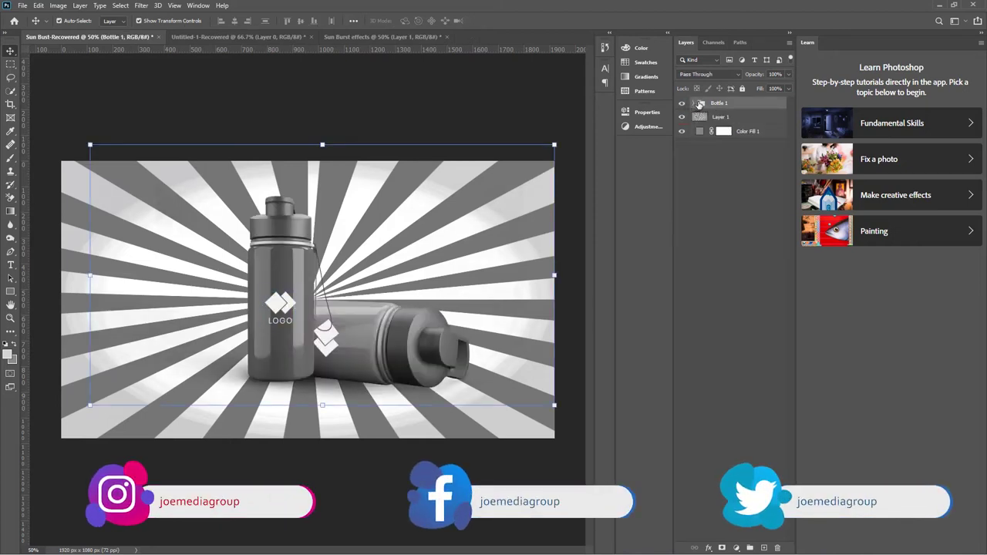
# Step: Drag the Bottle 1 group onto the Sun Burst effects canvas and select it
pyautogui.moveTo(701, 106)
pyautogui.mouseDown()
pyautogui.moveTo(563, 101)
pyautogui.moveTo(309, 232)
pyautogui.mouseUp()
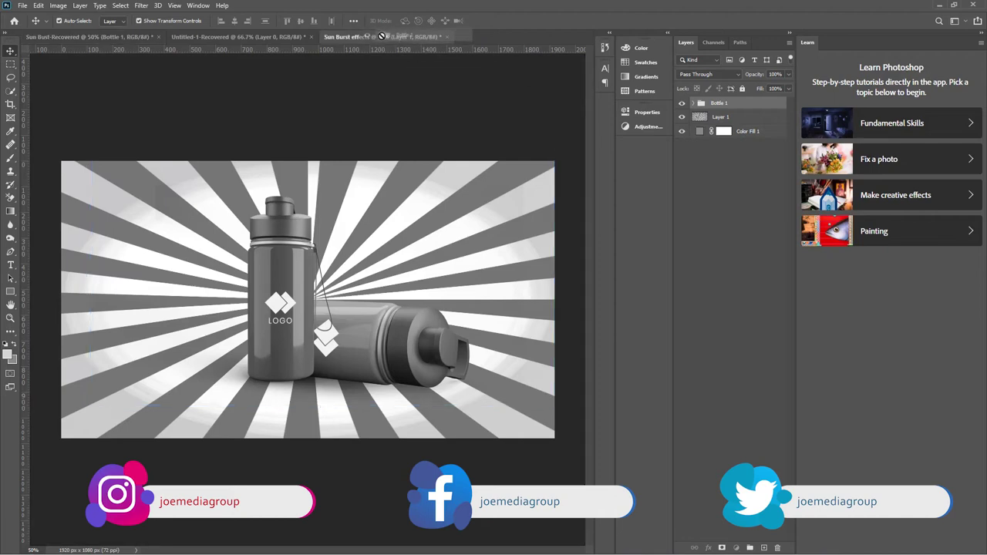
pyautogui.moveTo(309, 232); pyautogui.dragTo(326, 327)
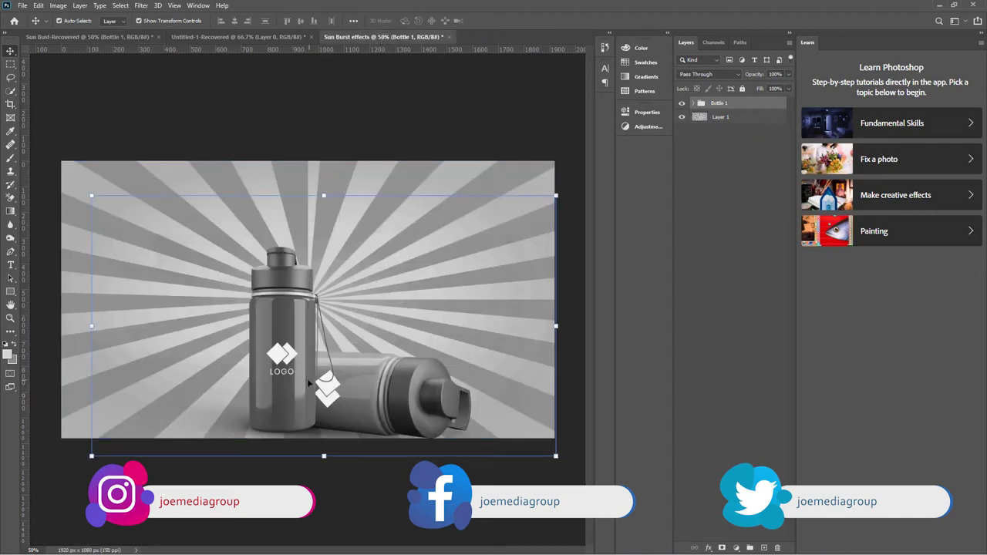
pyautogui.moveTo(309, 382)
pyautogui.mouseDown()
pyautogui.moveTo(297, 335)
pyautogui.moveTo(291, 379)
pyautogui.mouseUp()
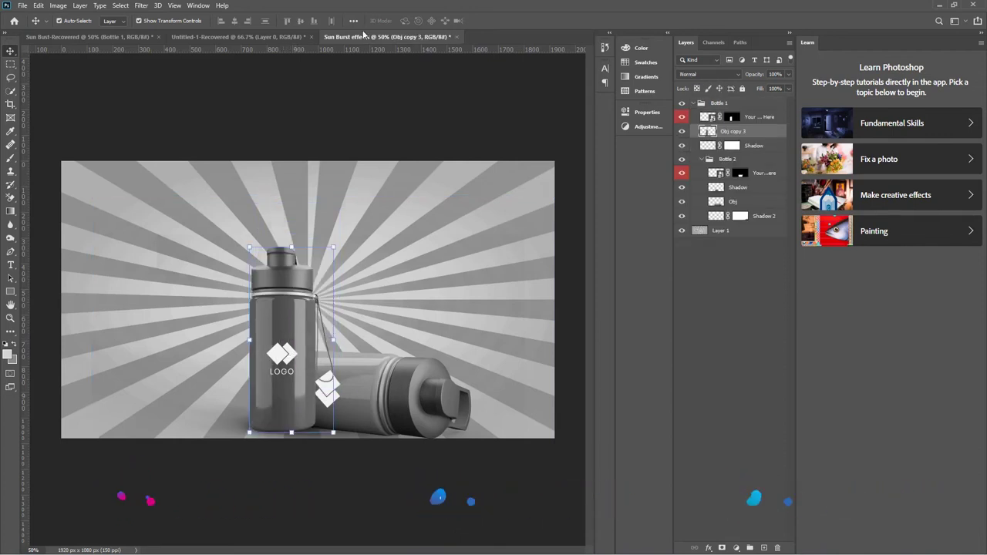
pyautogui.click(693, 103)
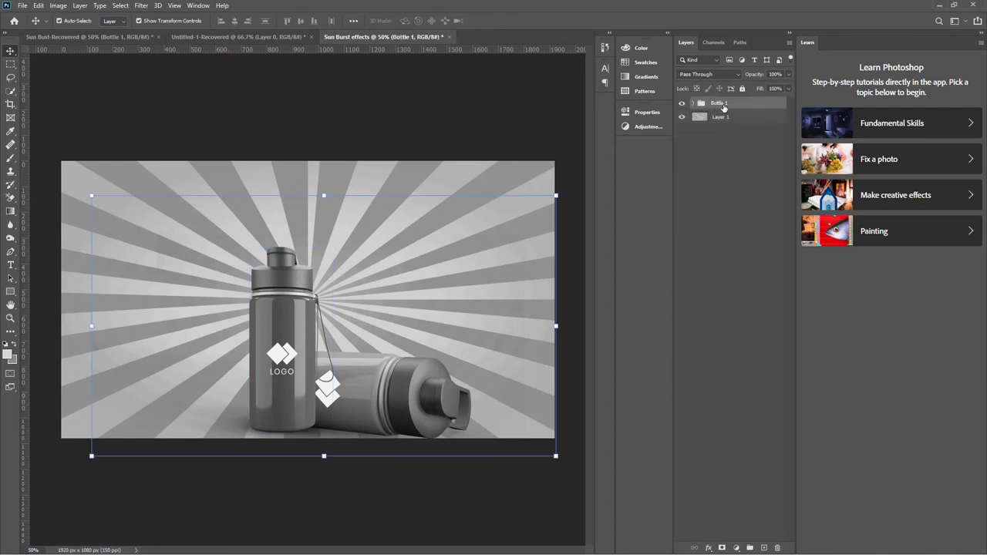
pyautogui.rightClick(723, 105)
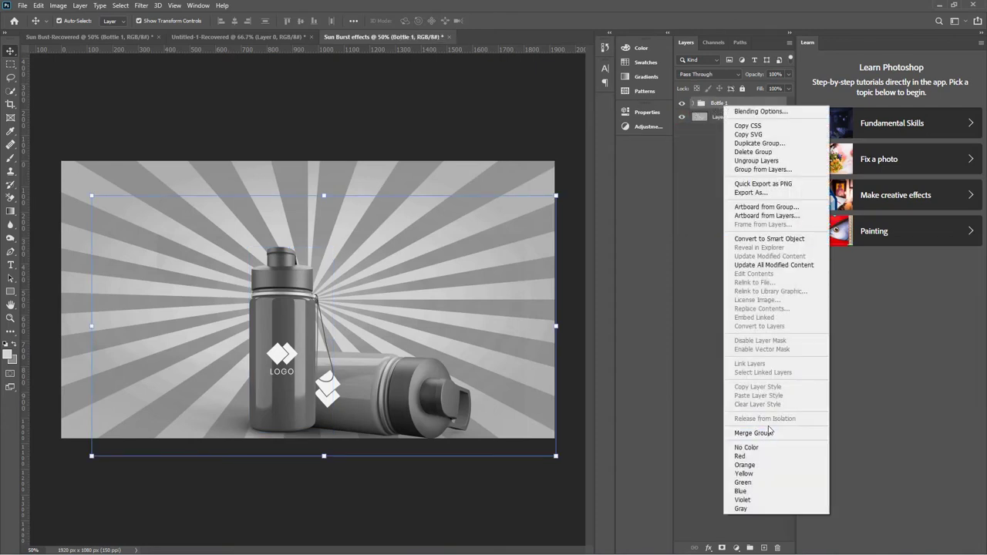
# Step: Merge the Bottle 1 group, move the bottles up and scale them to about 95%
pyautogui.click(768, 432)
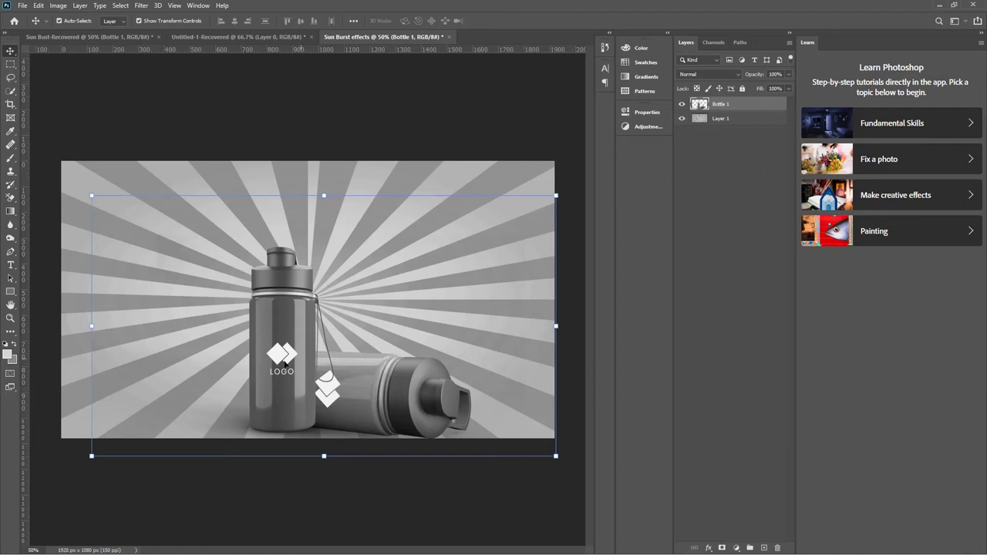
pyautogui.moveTo(291, 373); pyautogui.dragTo(293, 300)
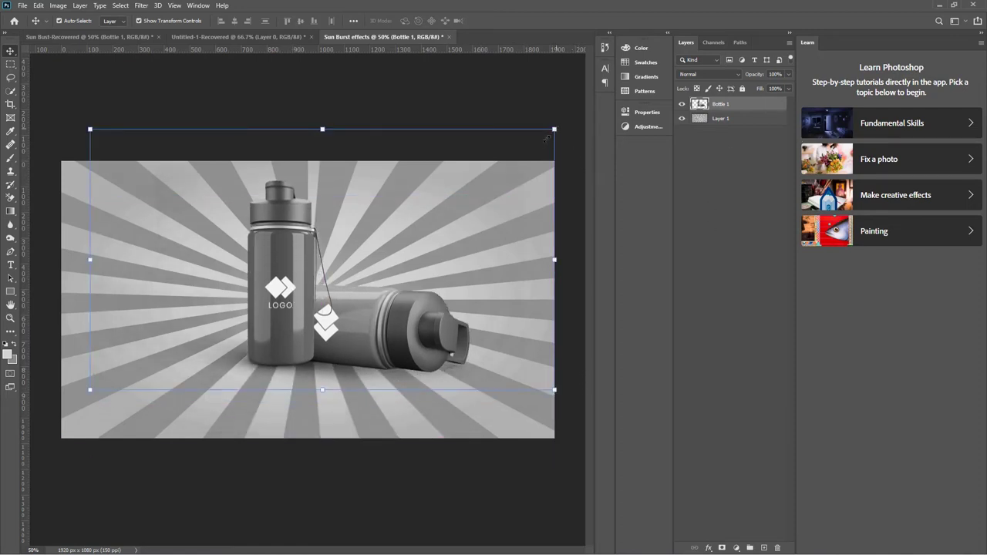
pyautogui.moveTo(552, 130); pyautogui.dragTo(530, 141)
pyautogui.moveTo(286, 251); pyautogui.dragTo(282, 266)
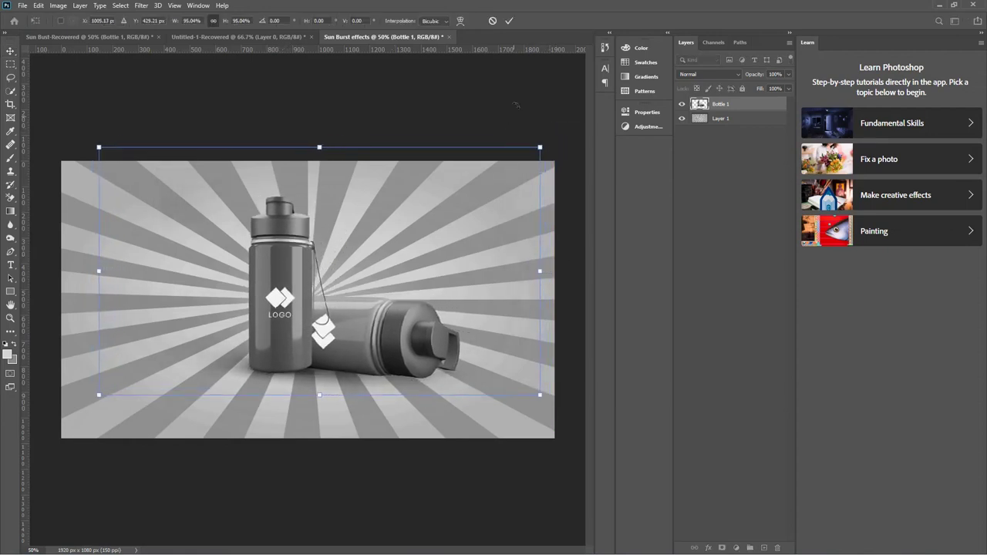
pyautogui.click(509, 21)
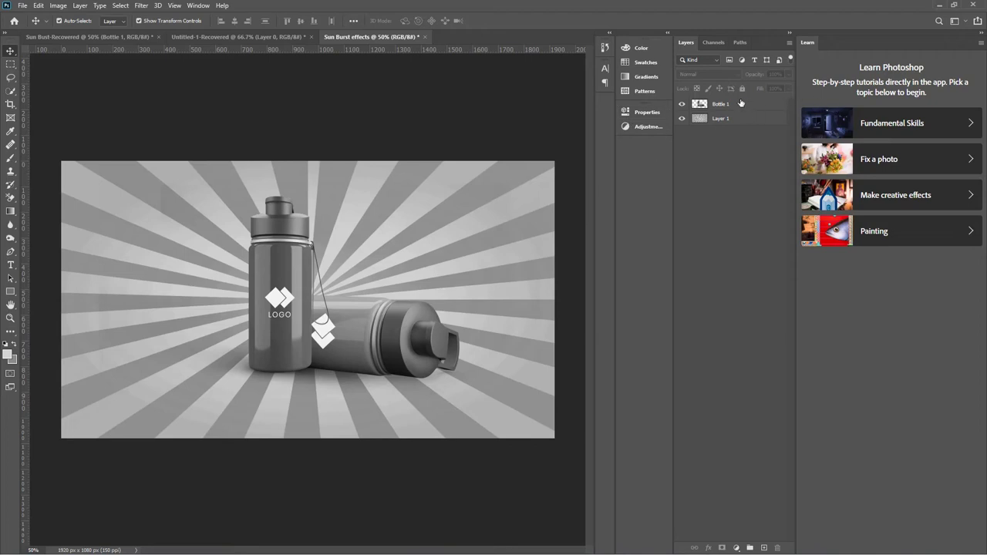
# Step: Rescale the bottles to about 104% and shift them slightly left and down
pyautogui.click(731, 105)
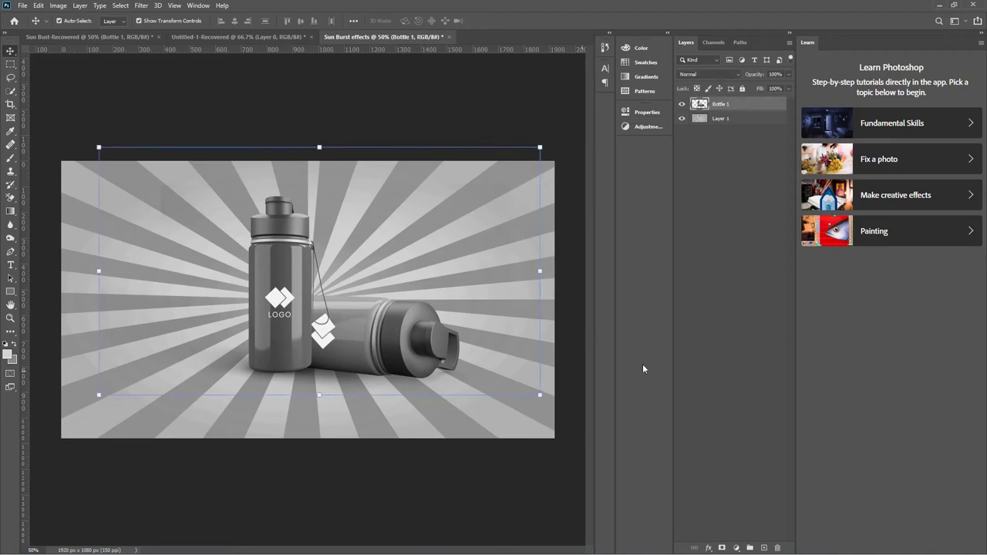
pyautogui.moveTo(545, 142); pyautogui.dragTo(560, 136)
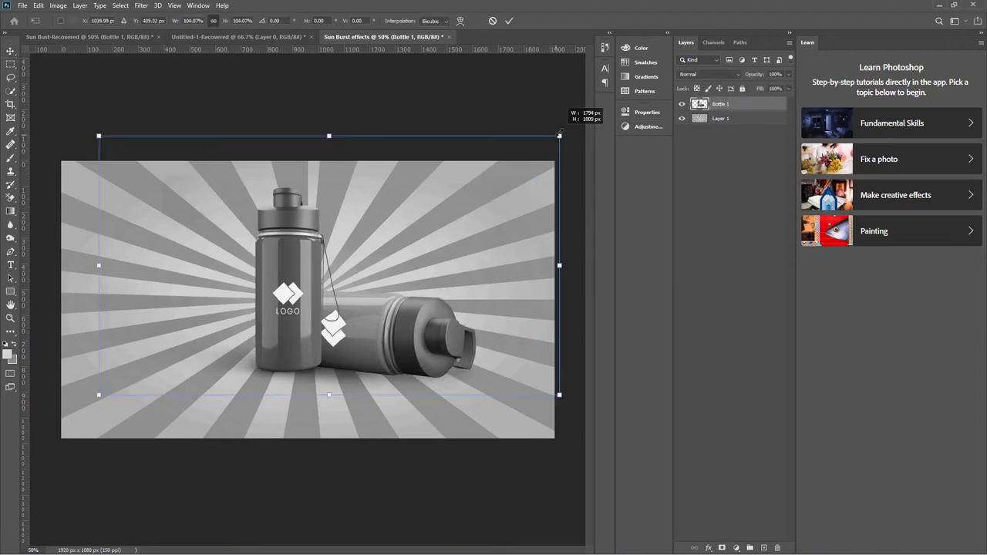
pyautogui.moveTo(293, 256); pyautogui.dragTo(272, 258)
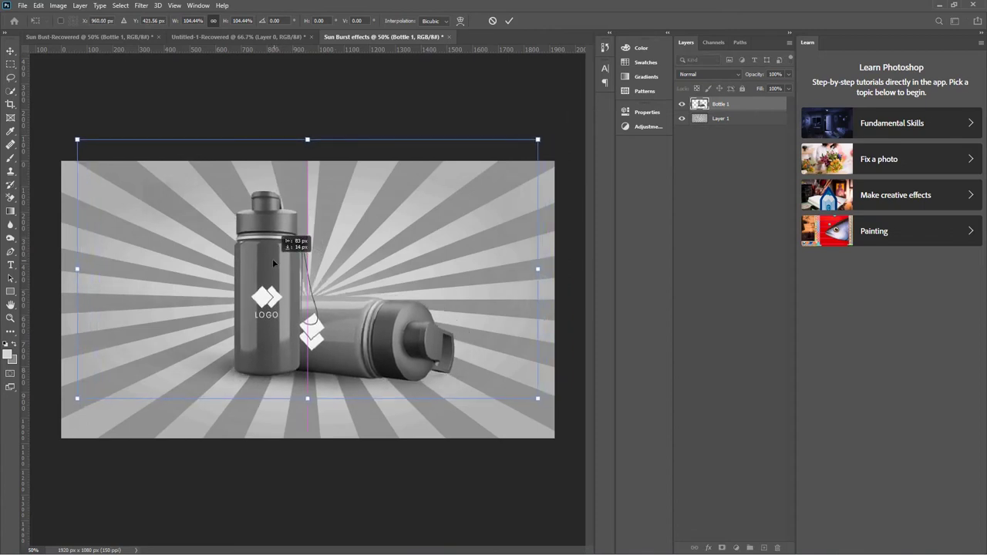
pyautogui.press('Return')
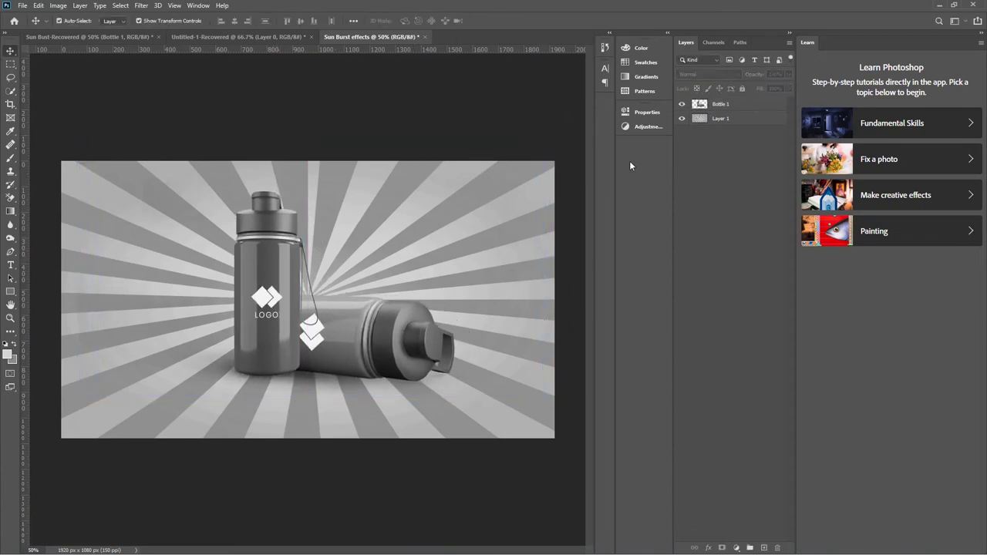
# Step: Add a Color Fill 1 layer at the stack bottom, coloured bottle grey 565656
pyautogui.click(736, 549)
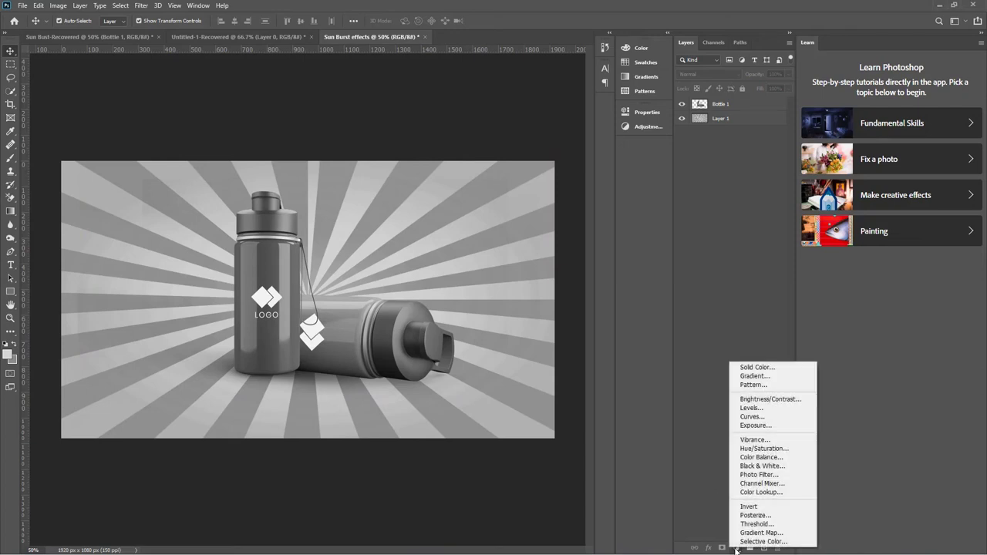
pyautogui.click(757, 368)
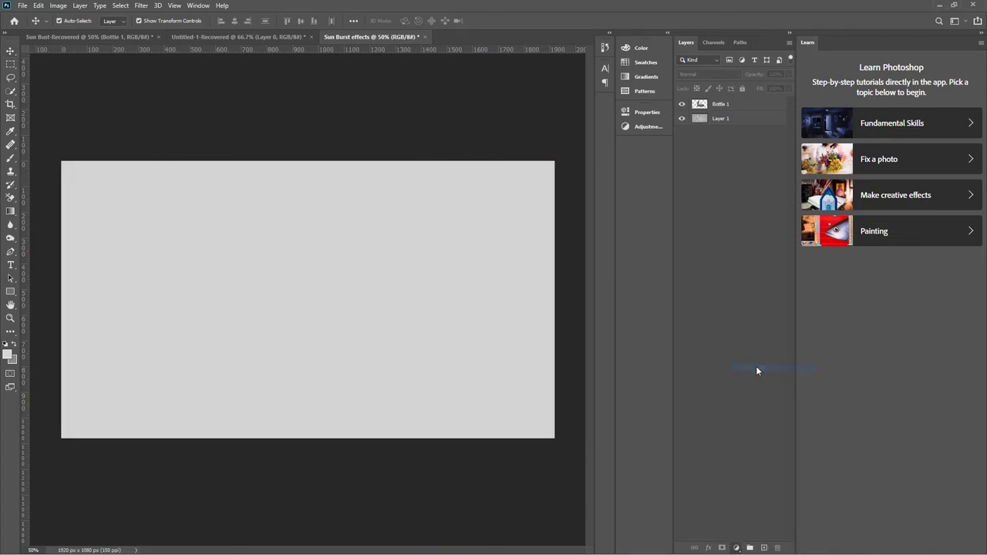
pyautogui.click(625, 189)
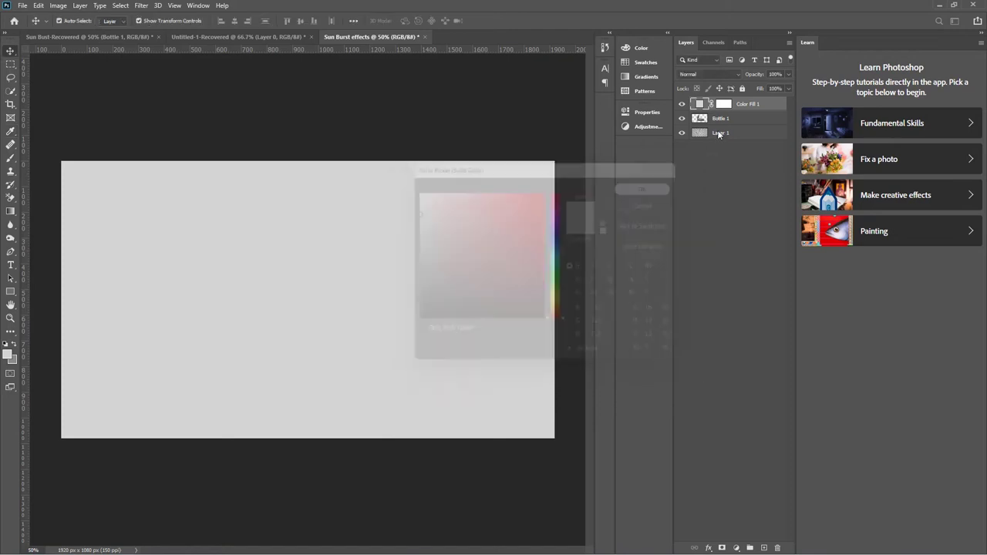
pyautogui.moveTo(736, 104); pyautogui.dragTo(735, 155)
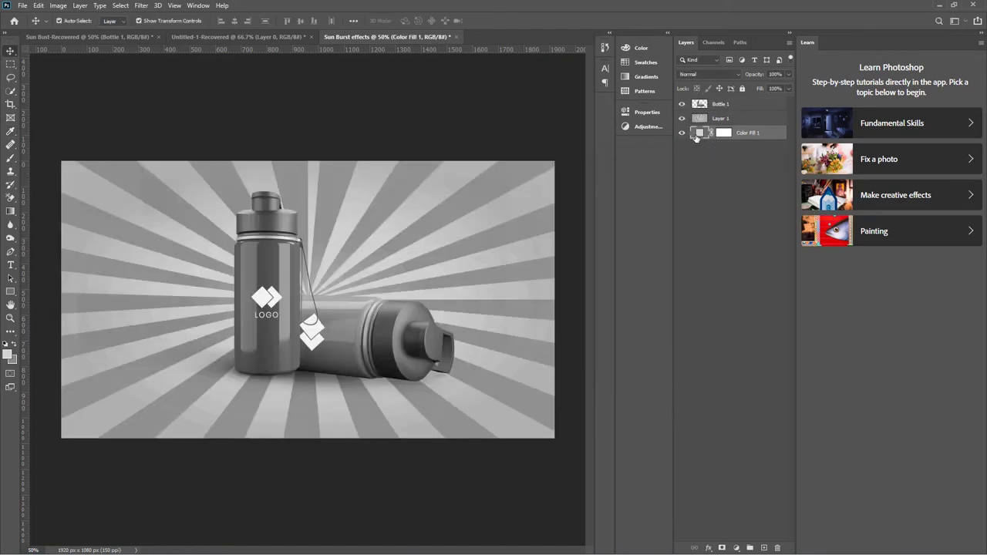
pyautogui.doubleClick(700, 134)
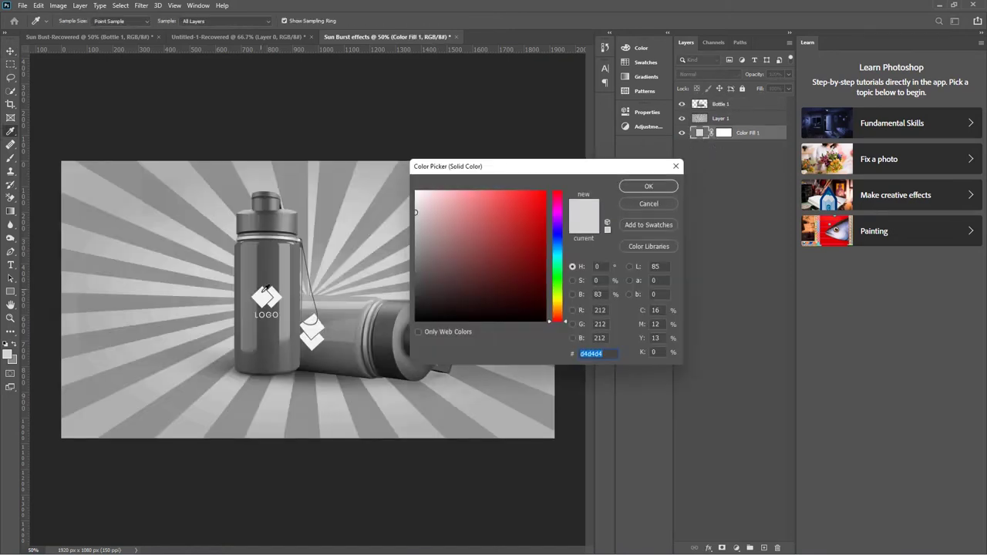
pyautogui.click(275, 261)
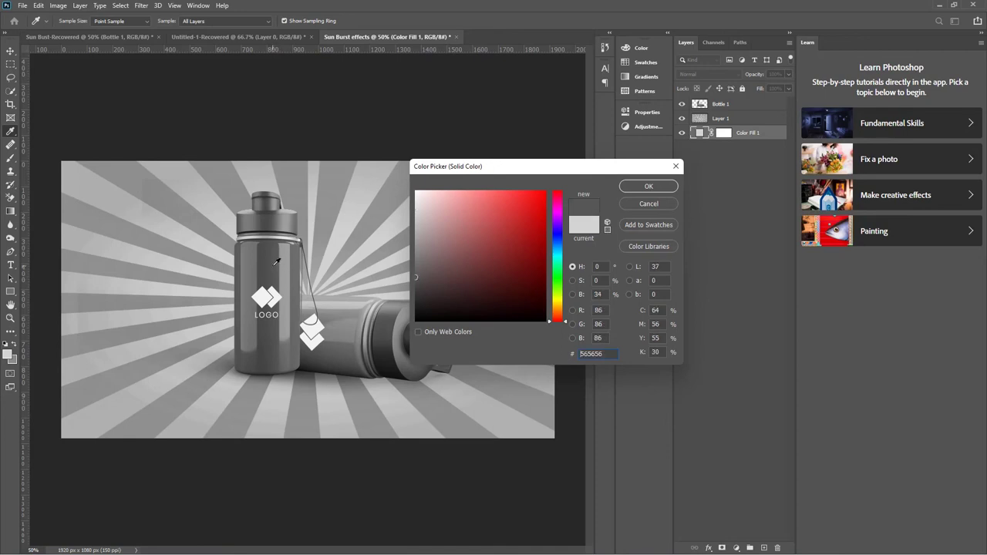
pyautogui.click(639, 188)
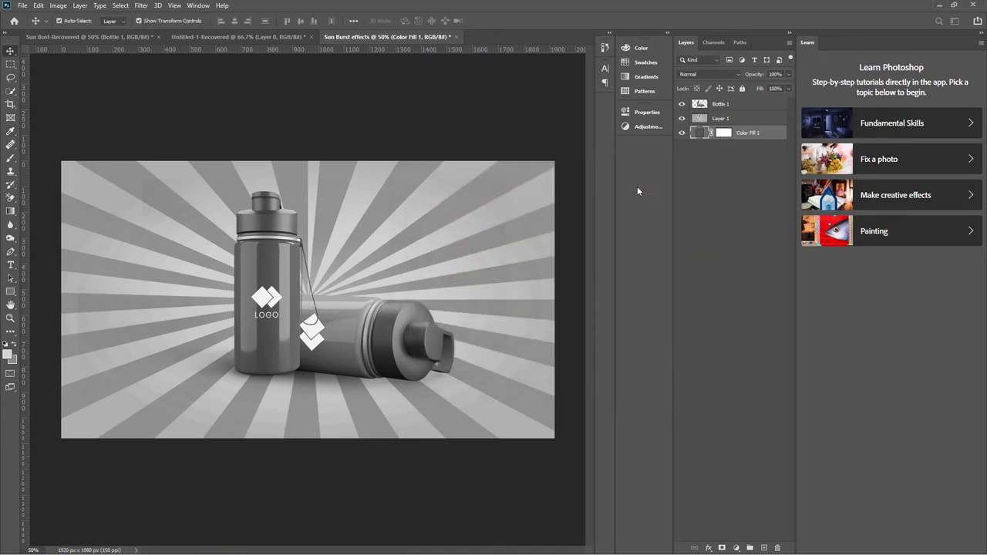
# Step: Set the sunburst layer (Layer 1) blend mode to Lighten
pyautogui.click(716, 118)
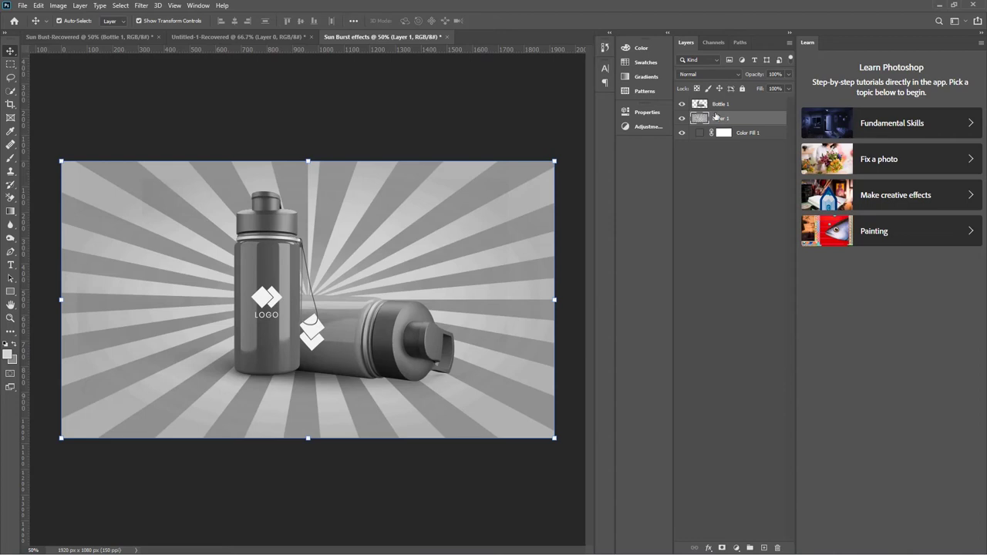
pyautogui.click(709, 76)
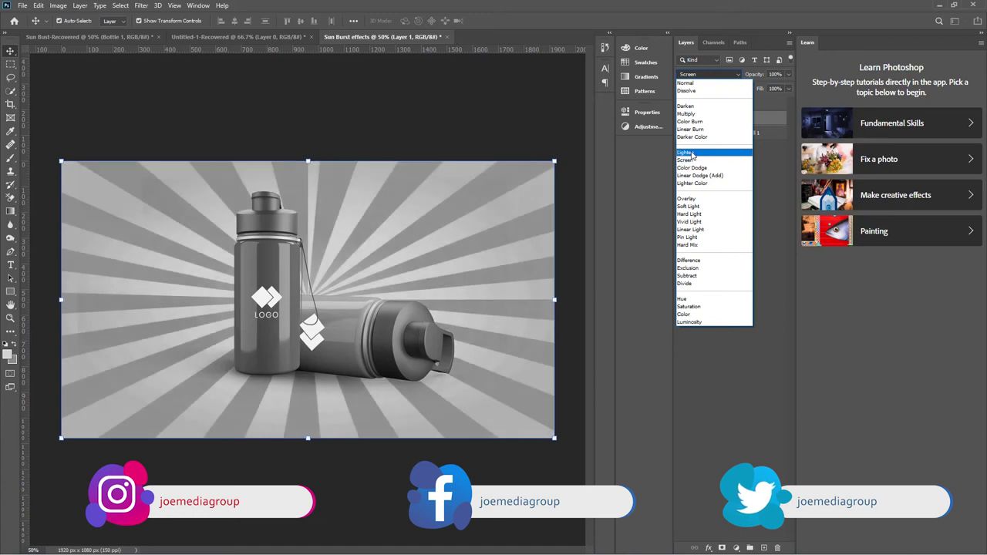
pyautogui.click(692, 153)
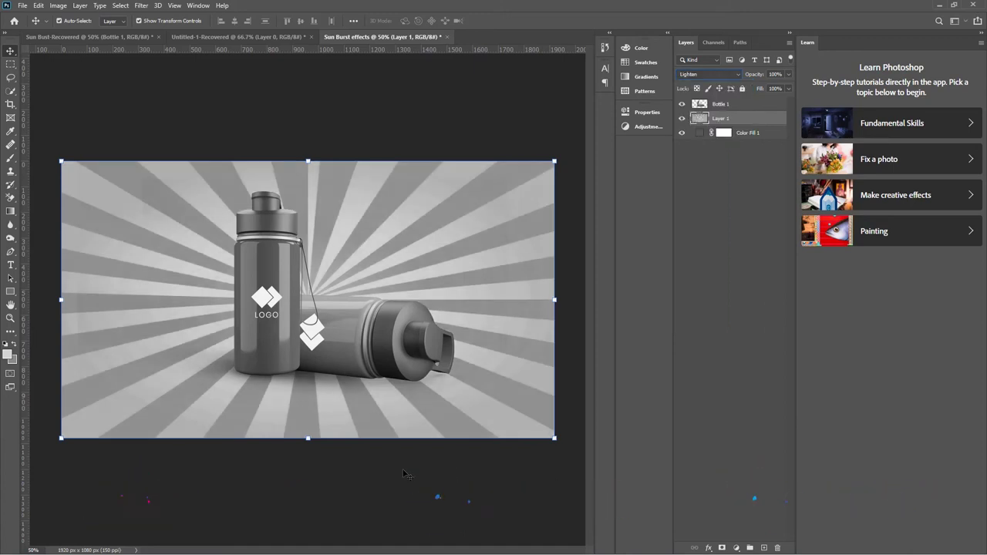
pyautogui.click(57, 398)
# Step: Zoom the view to fit the whole canvas on screen
pyautogui.click(10, 318)
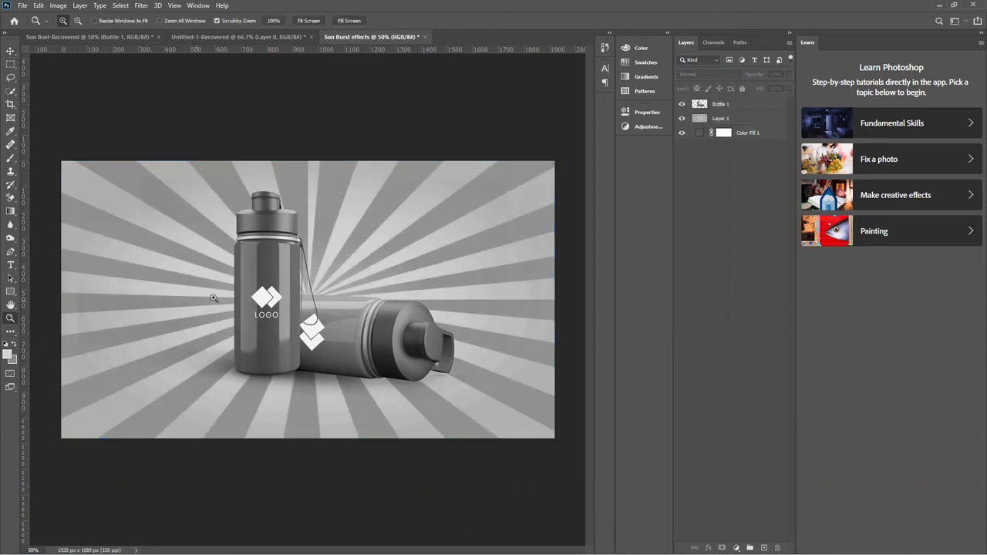
pyautogui.rightClick(269, 260)
pyautogui.click(283, 265)
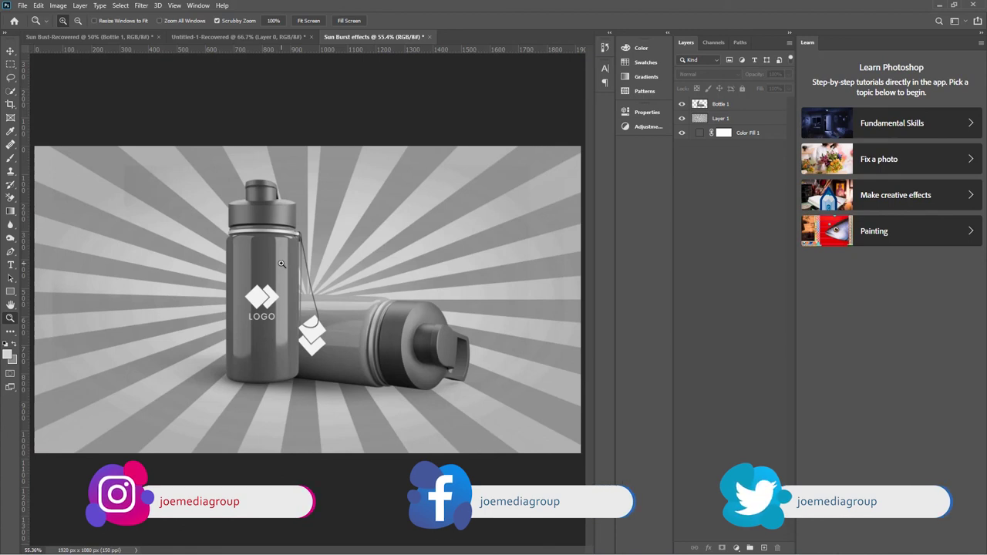
# Step: Rename the sunburst layer to Sun Burst, the colour fill to background, and the bottle layer to Product
pyautogui.doubleClick(723, 118)
pyautogui.write('Sun')
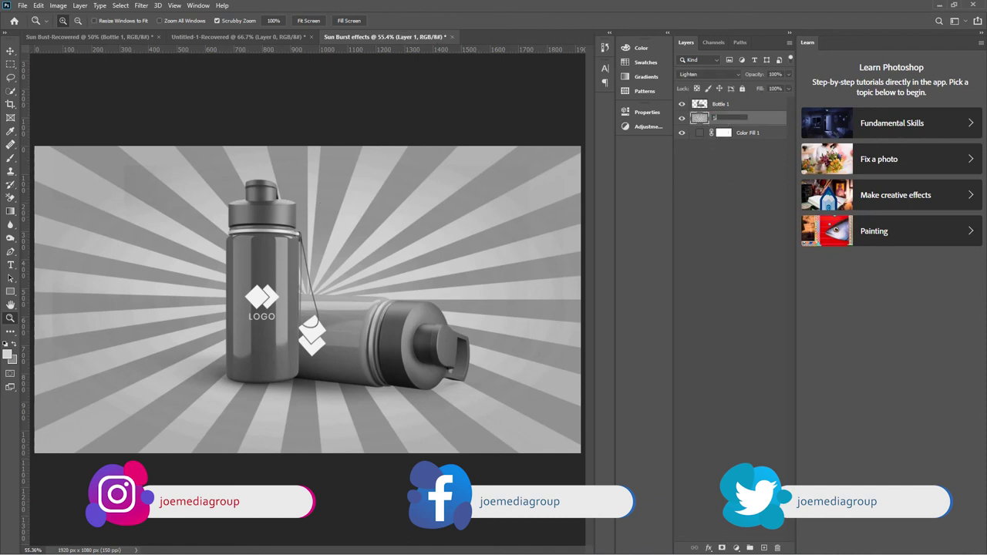
pyautogui.write(' Bu')
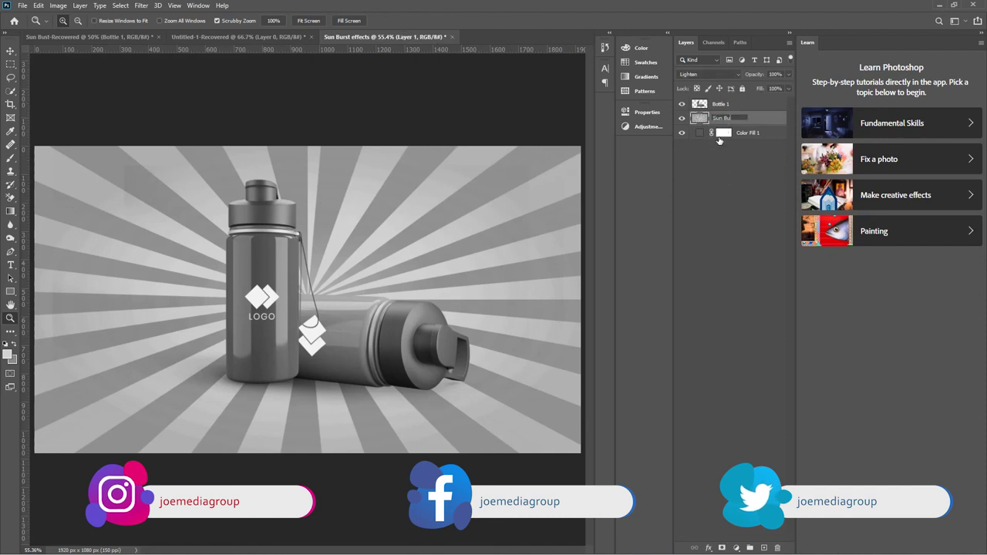
pyautogui.write('rst')
pyautogui.click(704, 273)
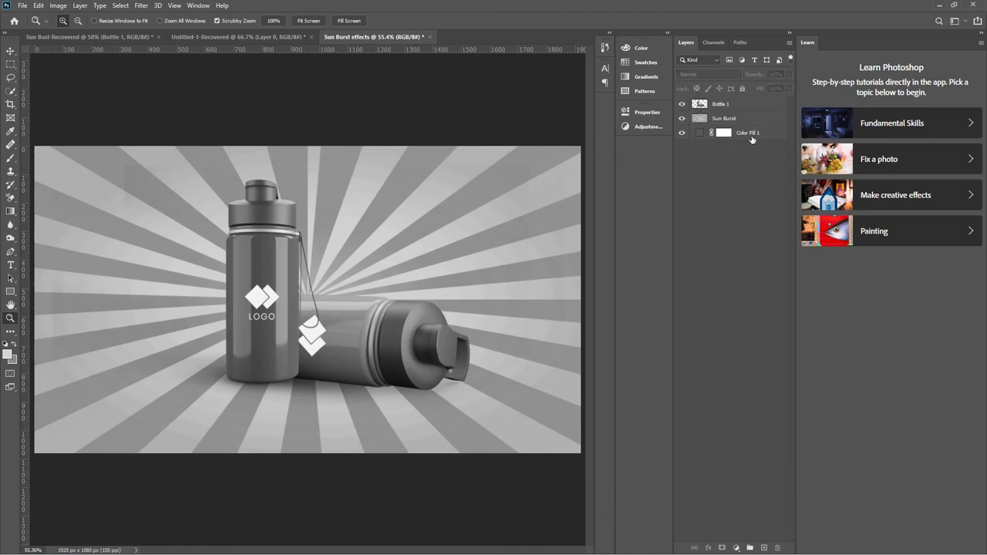
pyautogui.doubleClick(748, 133)
pyautogui.write('background')
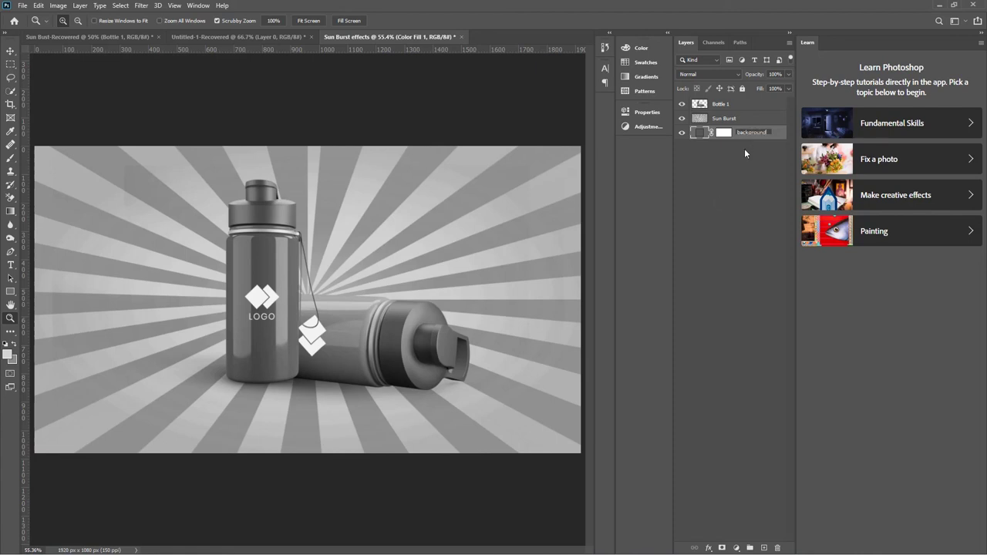
pyautogui.click(732, 160)
pyautogui.doubleClick(725, 104)
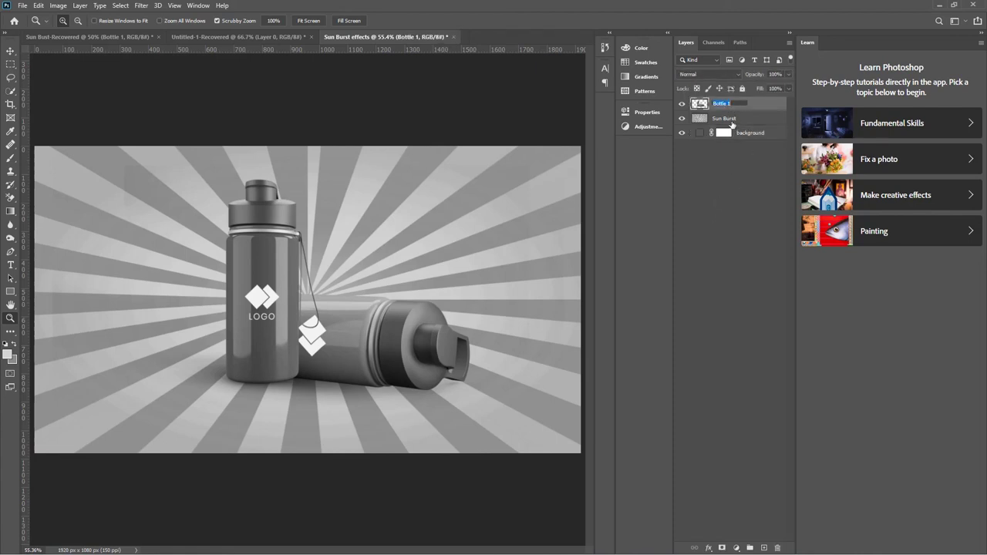
pyautogui.write('Produ')
pyautogui.write('ct')
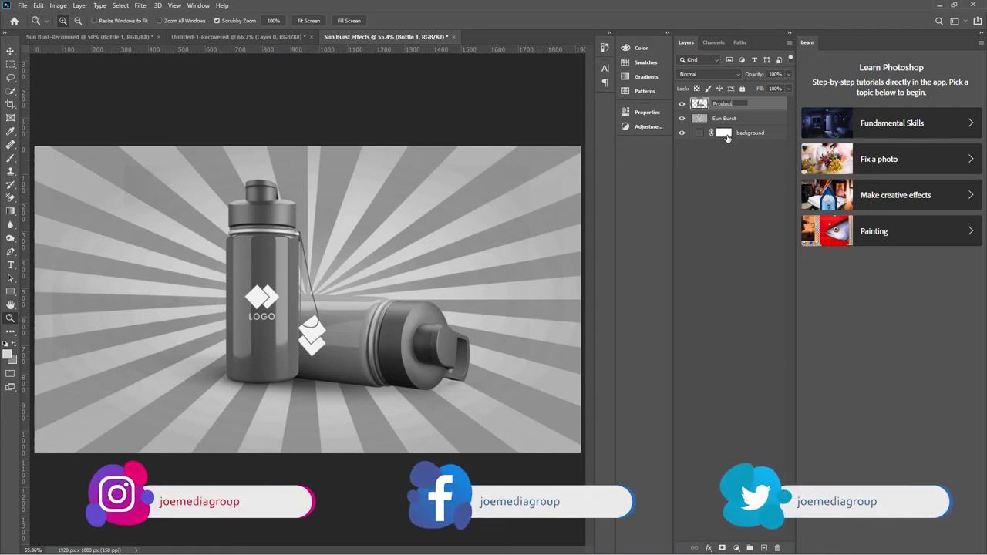
pyautogui.click(728, 214)
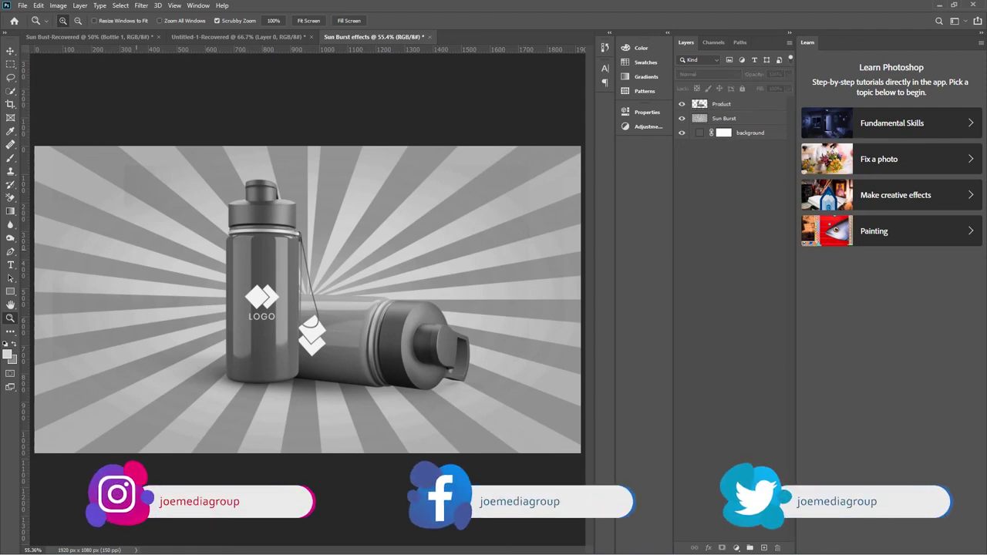